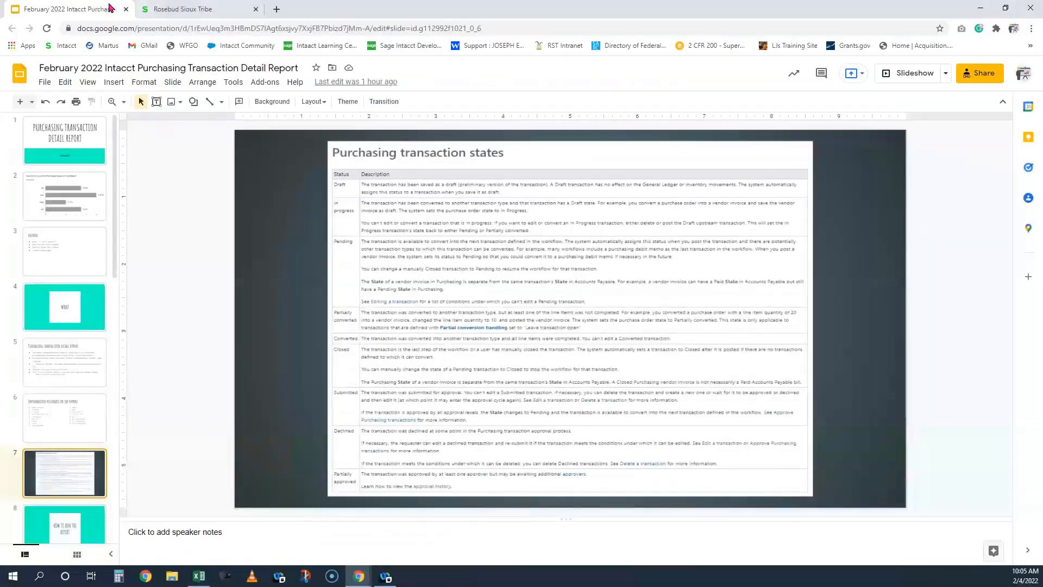
# Switch to Sage Intacct and open the Help Center topic on purchasing transaction states by searching for "purchasing states"
pyautogui.hotkey('alt', 'Tab')
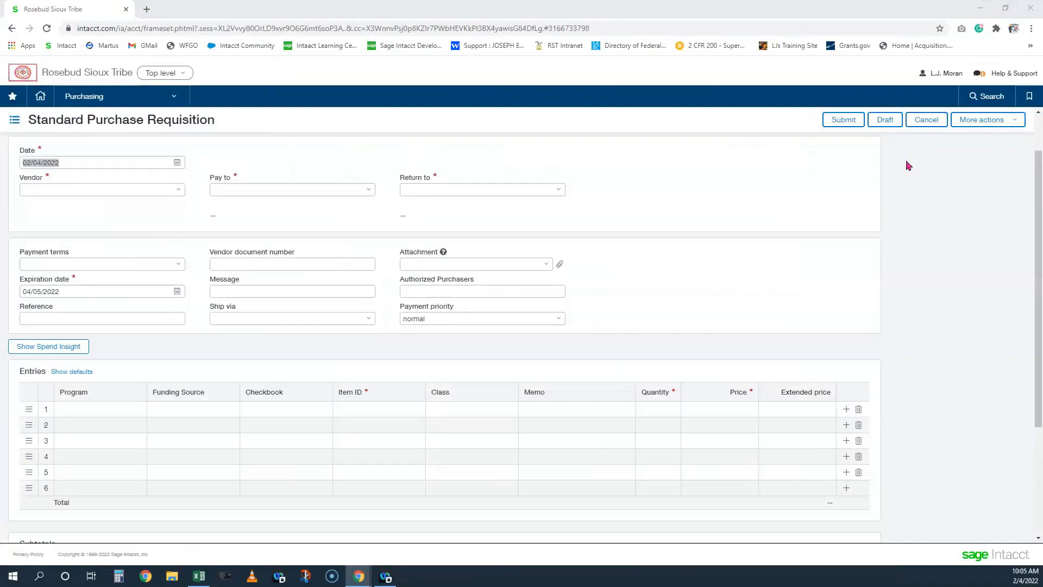
pyautogui.click(1009, 78)
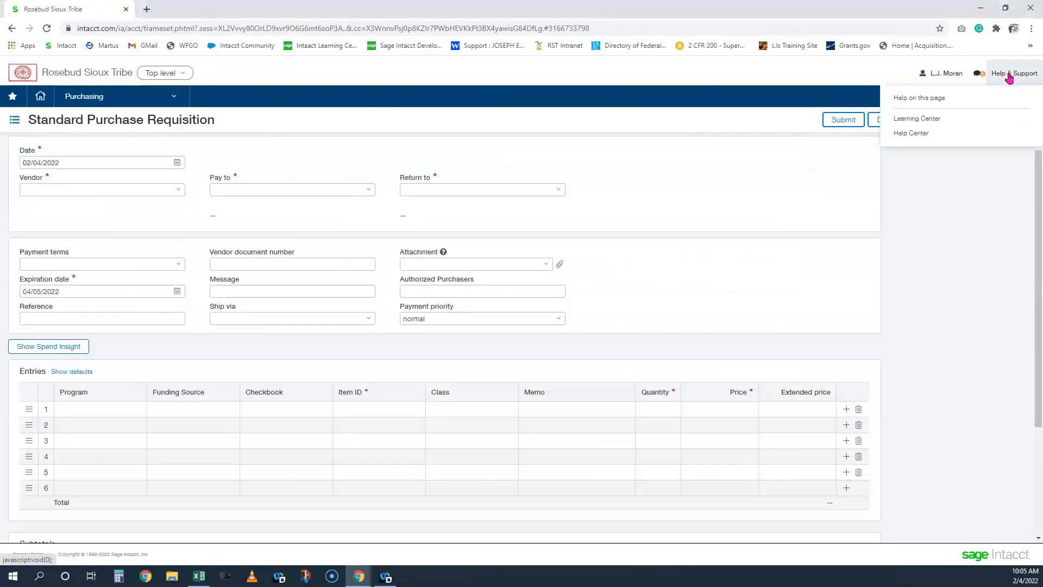
pyautogui.click(912, 133)
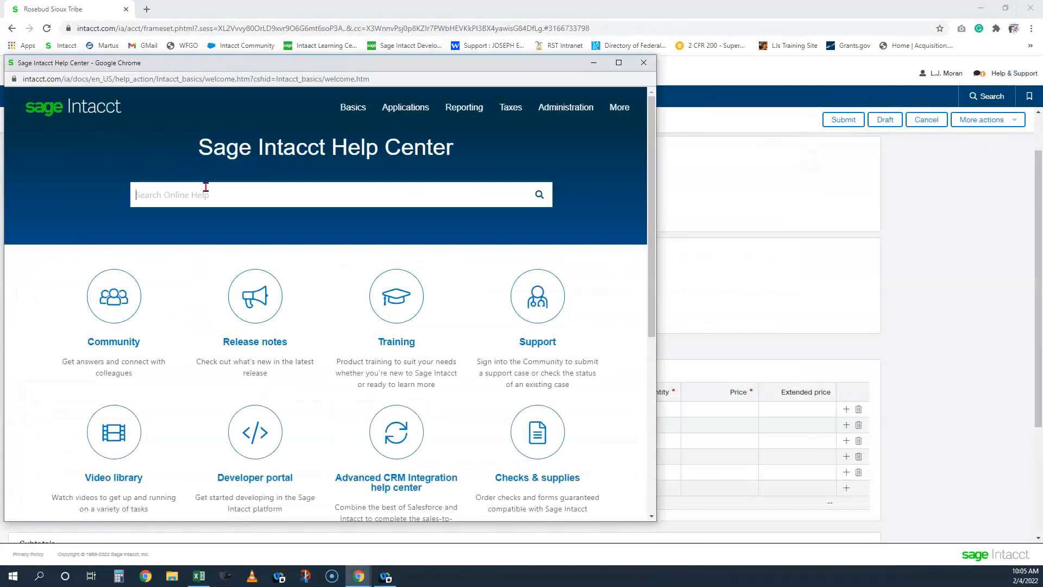
pyautogui.write('pur')
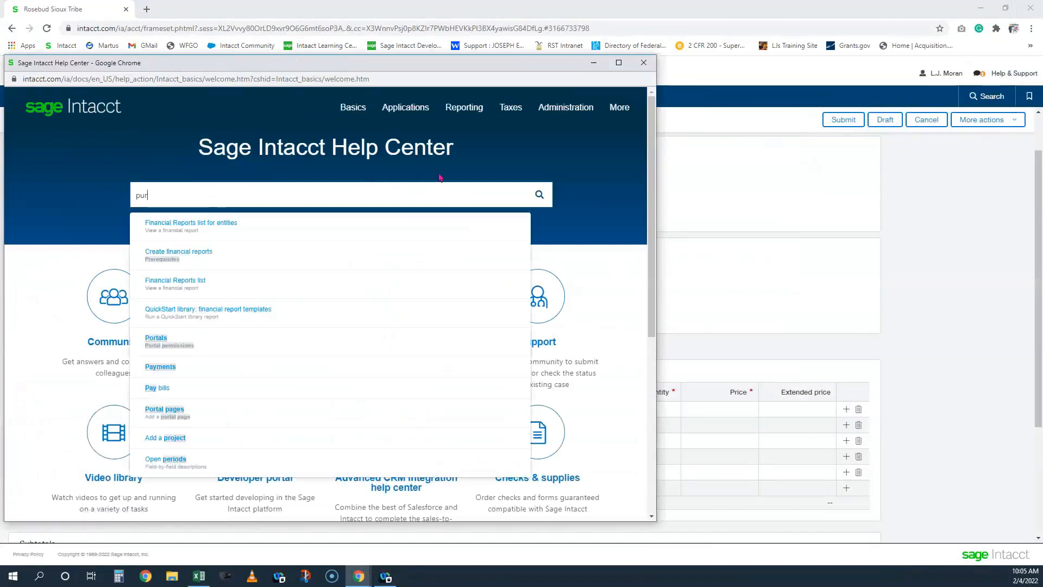
pyautogui.write('chasing states')
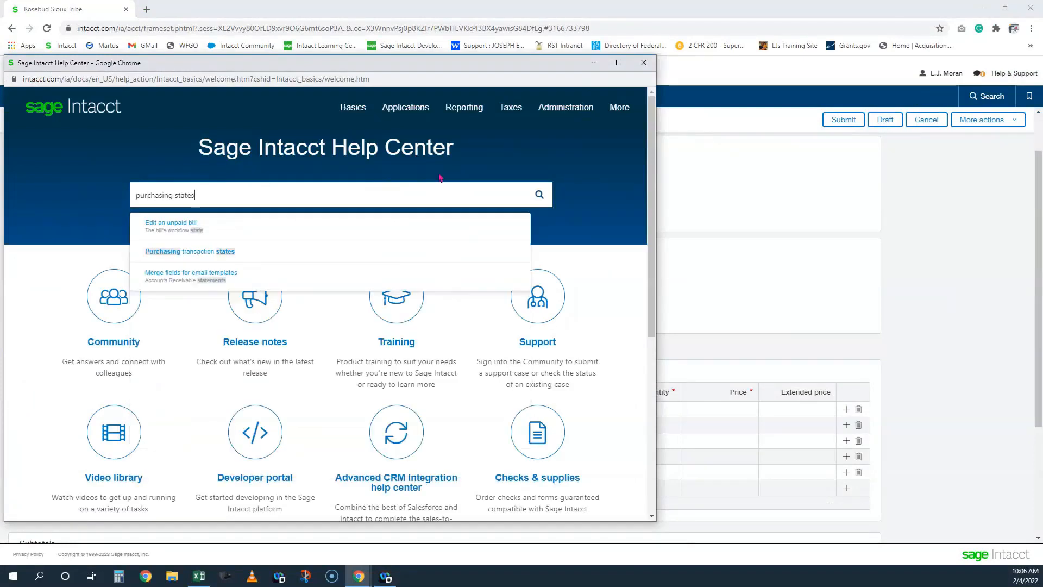
pyautogui.click(210, 224)
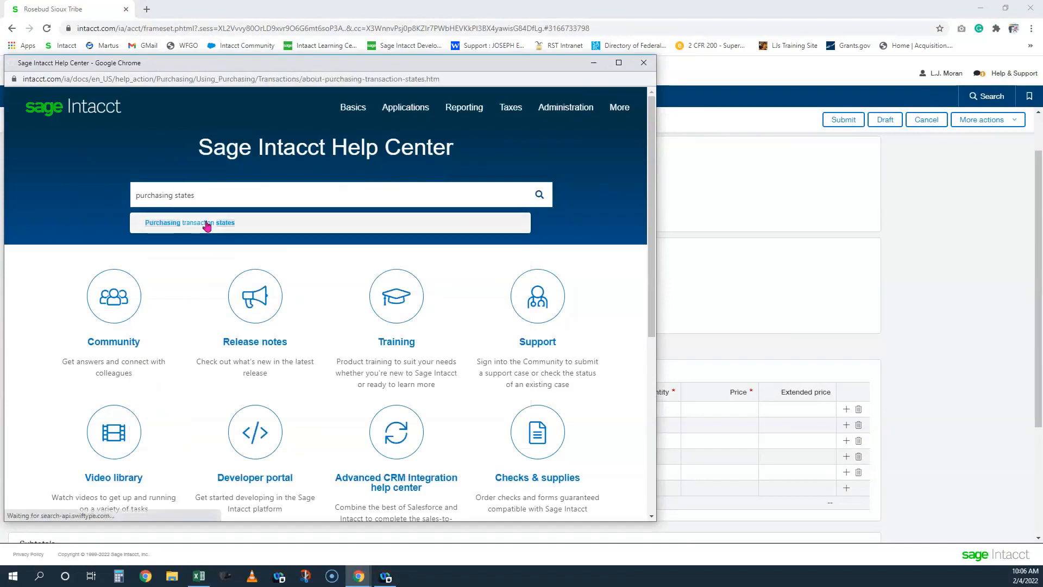
# Read through the status descriptions in the purchasing transaction states topic and close the Help Center
pyautogui.scroll(-10, 428, 309)
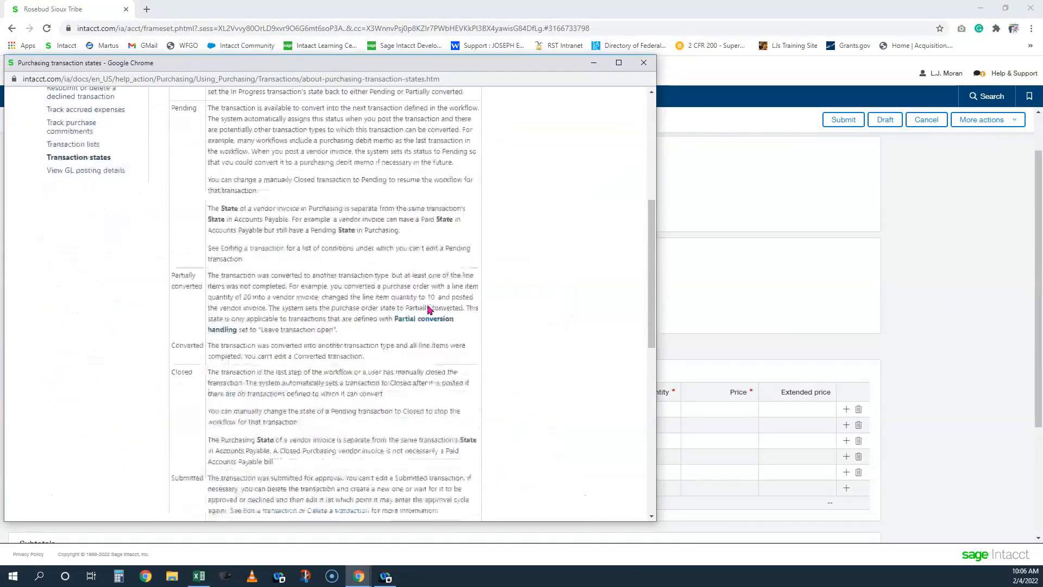
pyautogui.scroll(-3, 444, 337)
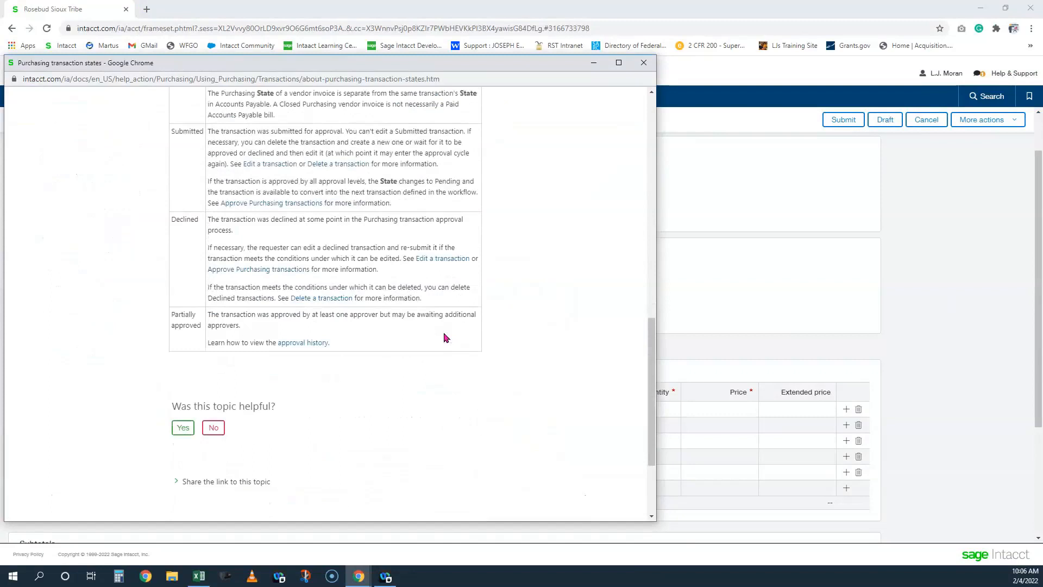
pyautogui.scroll(13, 422, 324)
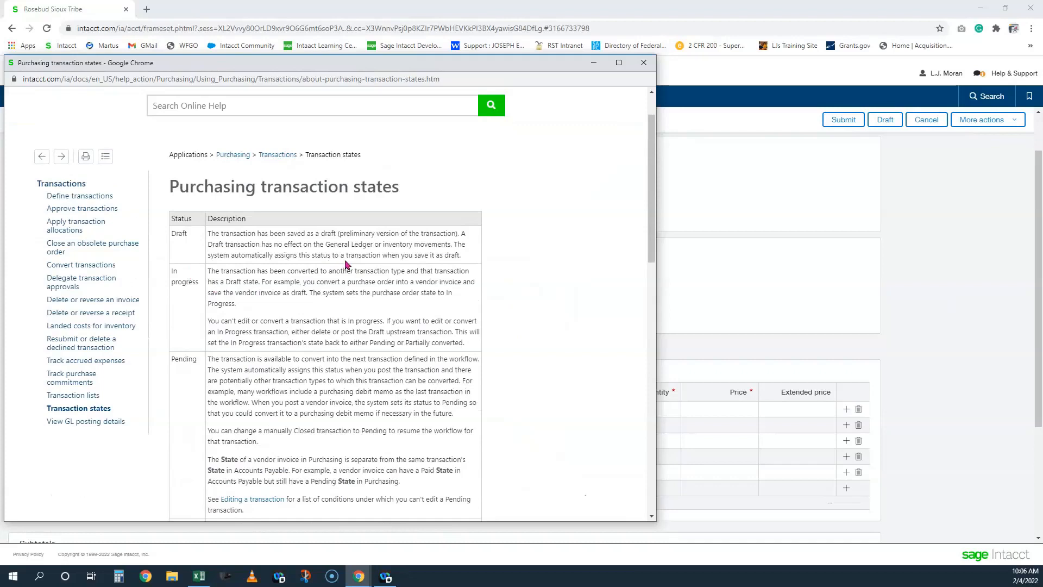
pyautogui.click(643, 64)
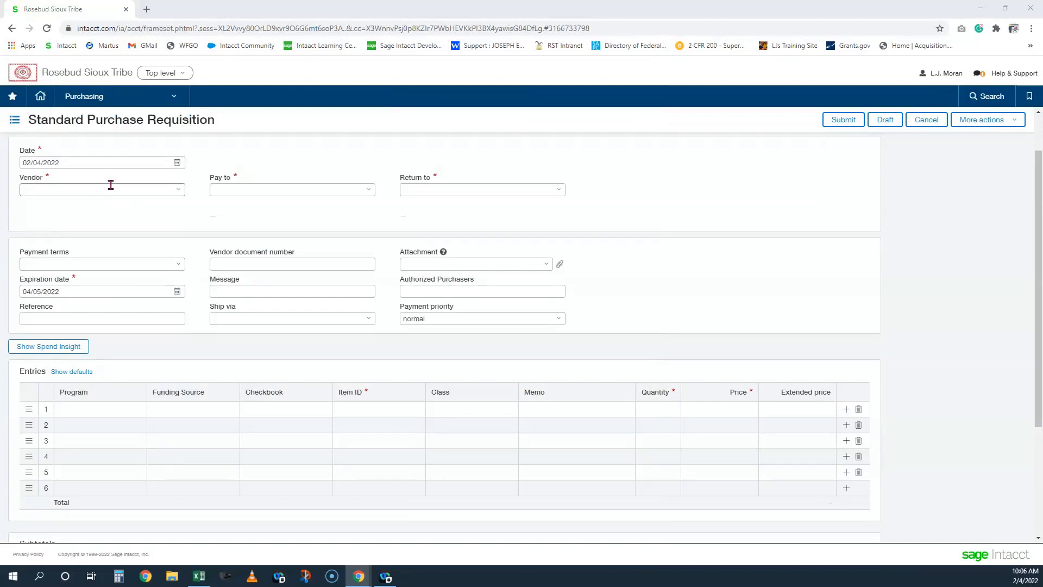
# Leave the purchase requisition and open the Reports Center
pyautogui.click(111, 97)
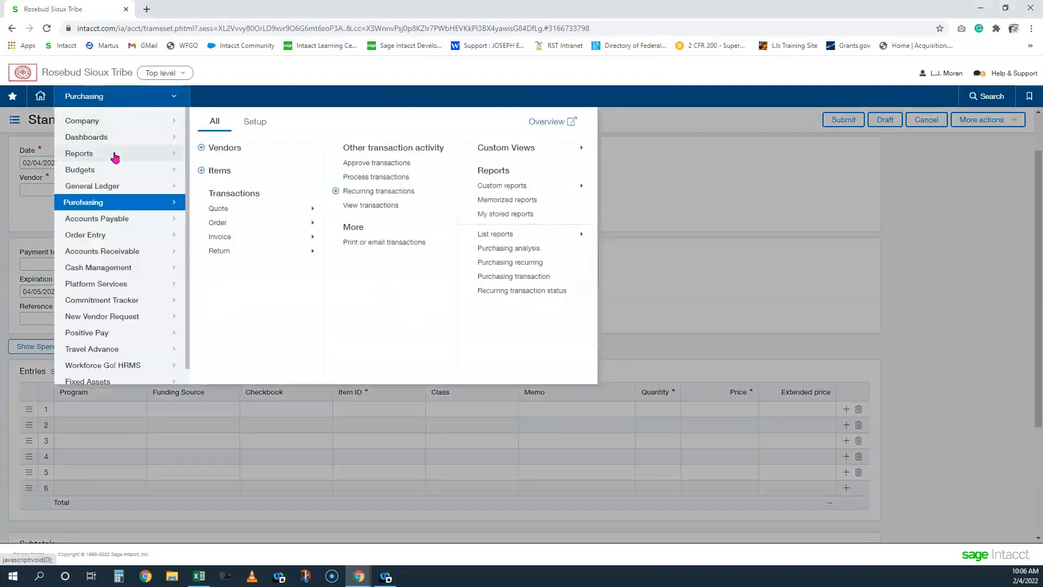
pyautogui.click(116, 156)
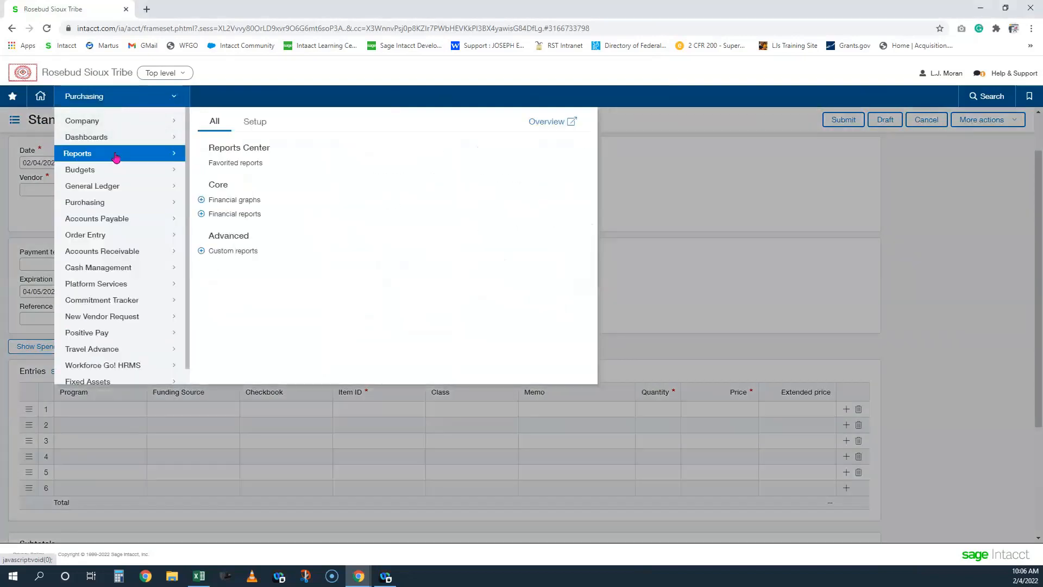
pyautogui.click(221, 152)
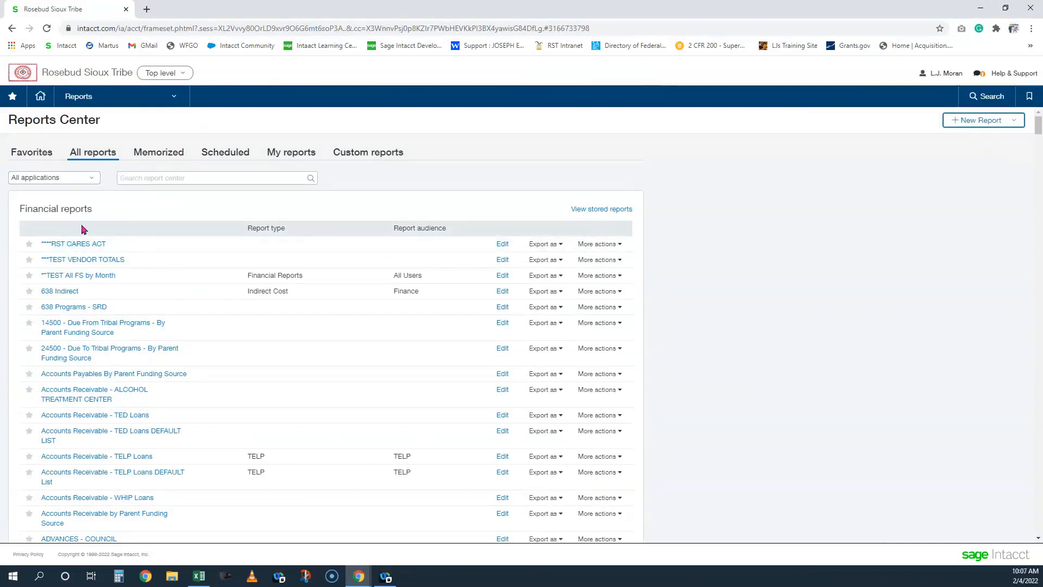
pyautogui.click(94, 180)
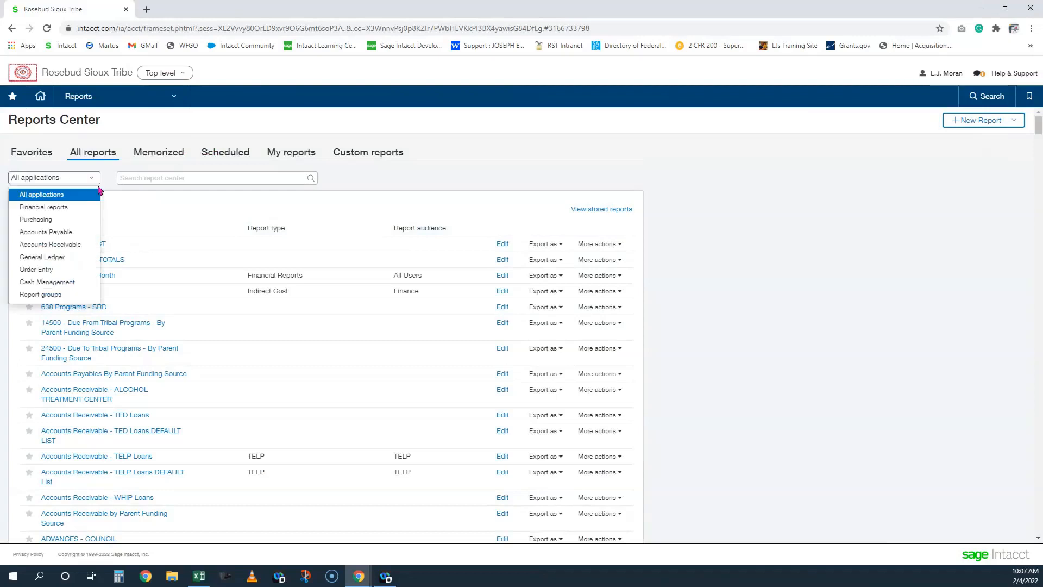
pyautogui.click(161, 215)
pyautogui.scroll(-6, 181, 226)
pyautogui.scroll(6, 182, 226)
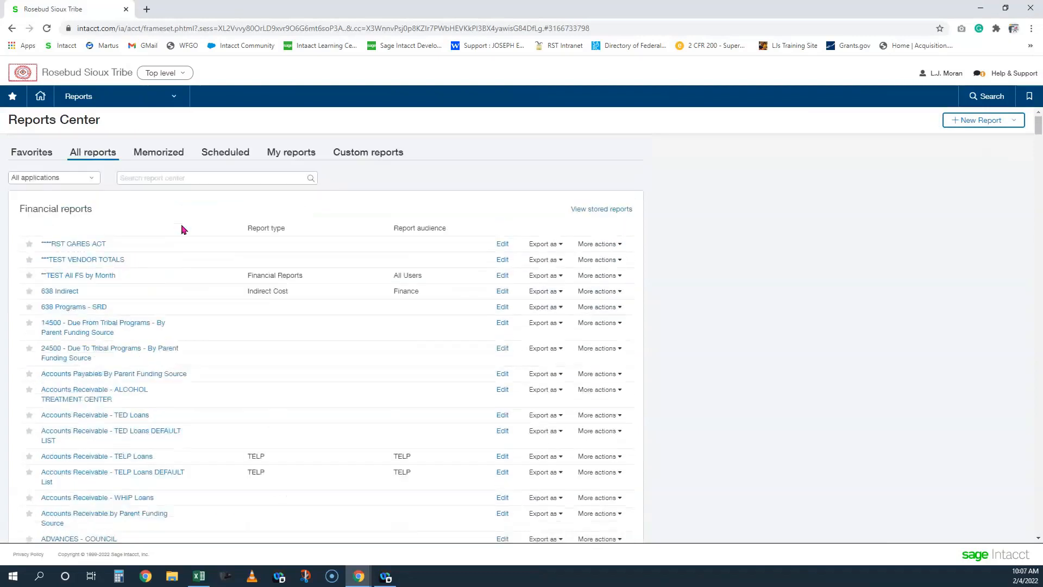
# Search all reports for "purchasing tr", mark Purchasing Transaction Detail as a favorite and open it
pyautogui.click(139, 178)
pyautogui.write('purchasing tr')
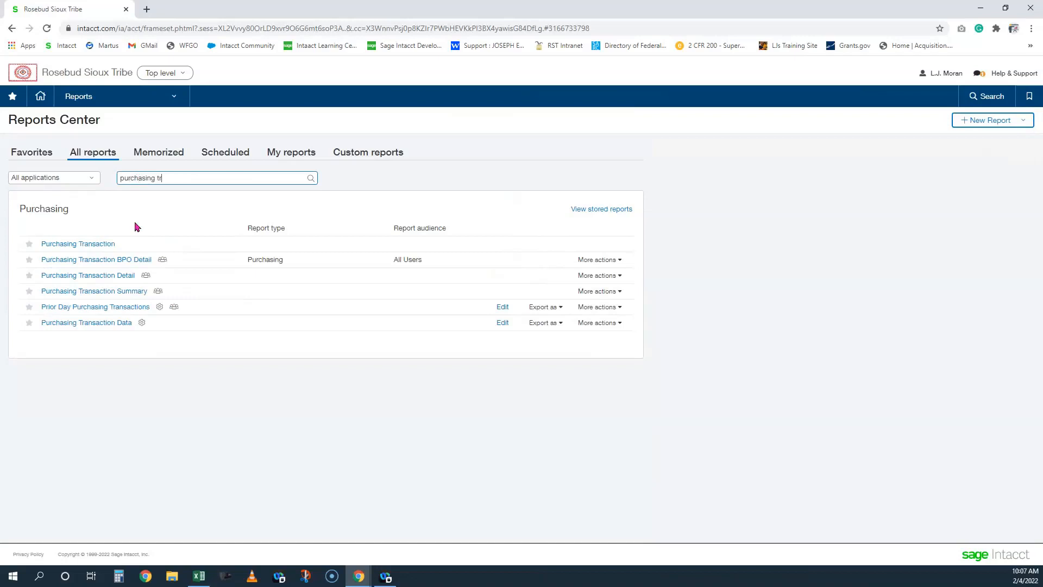
pyautogui.click(28, 275)
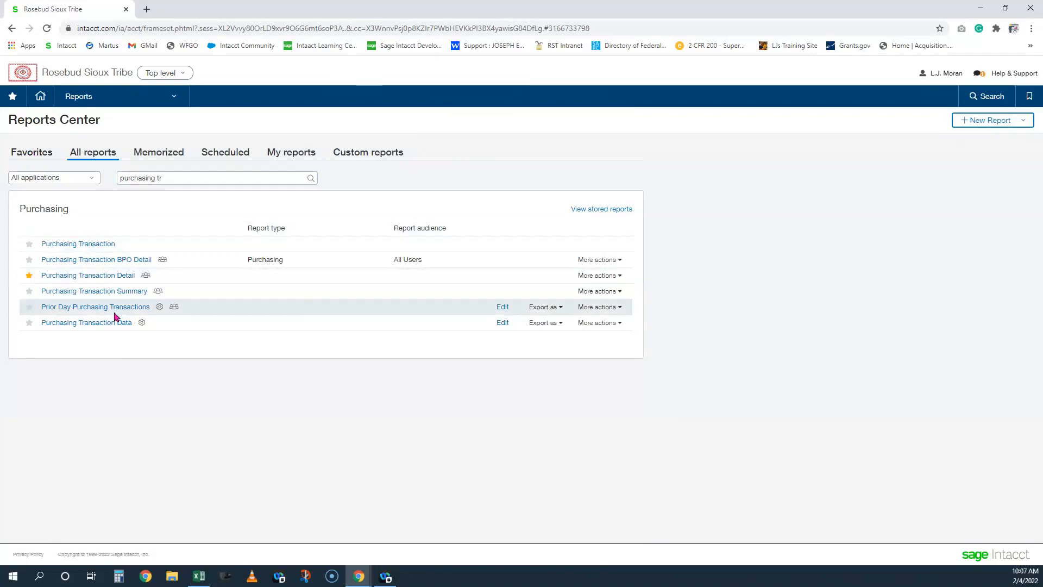
pyautogui.click(109, 276)
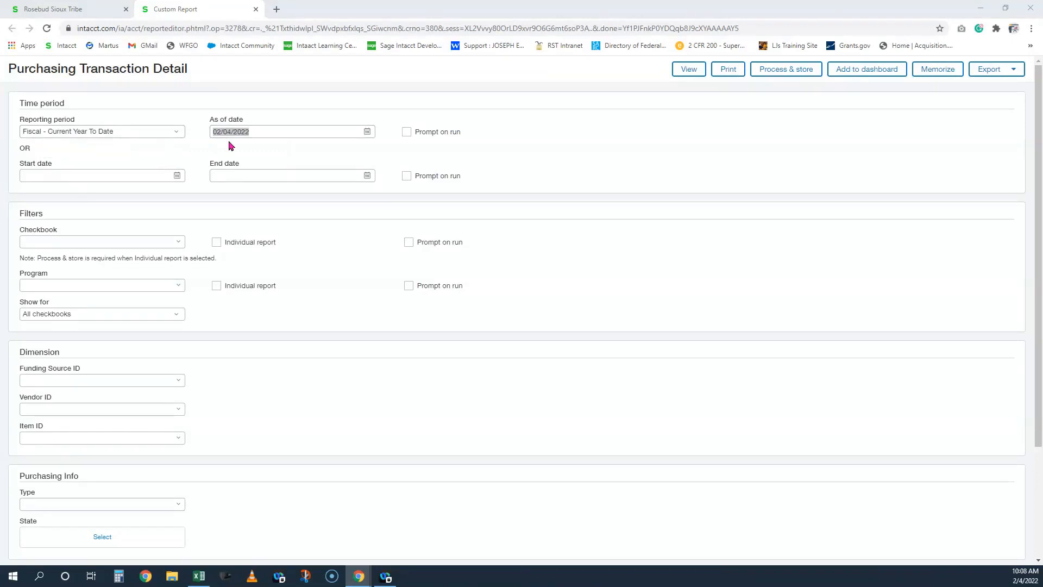
# Examine the report's time period settings: the available reporting periods, the as-of date and the start and end dates
pyautogui.click(274, 132)
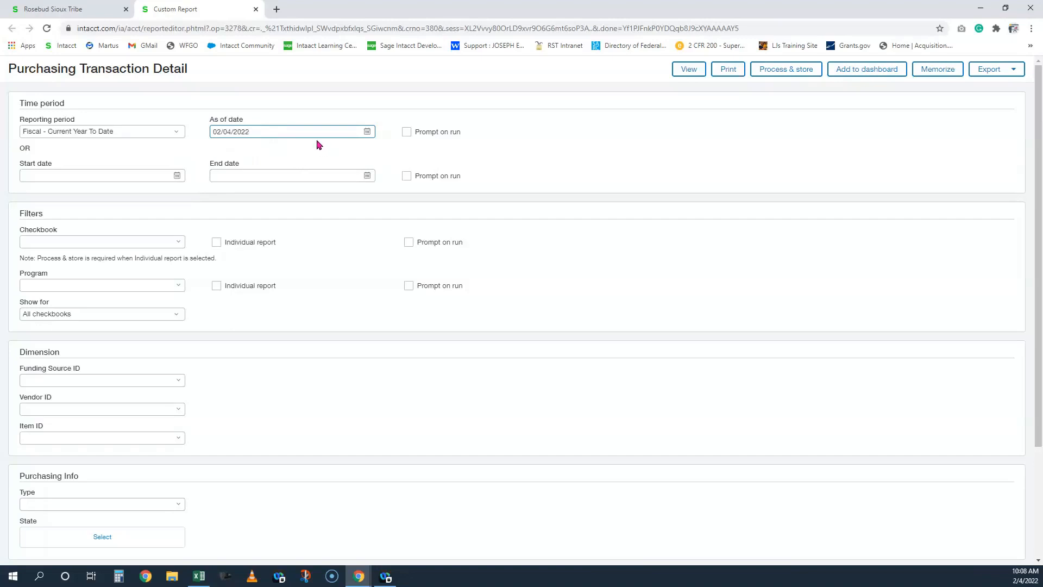
pyautogui.click(178, 133)
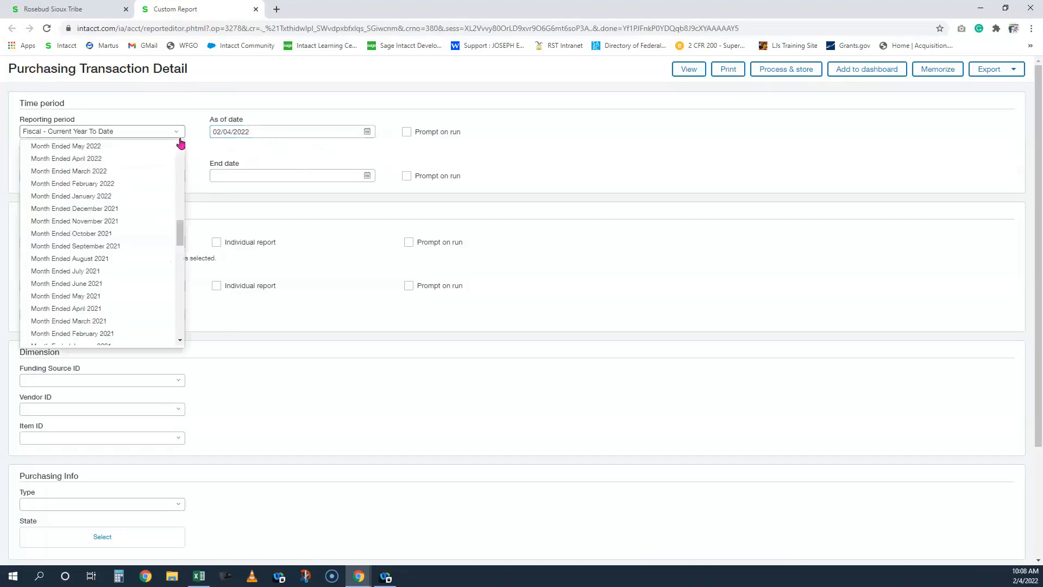
pyautogui.moveTo(183, 234); pyautogui.dragTo(182, 160)
pyautogui.scroll(-15, 165, 254)
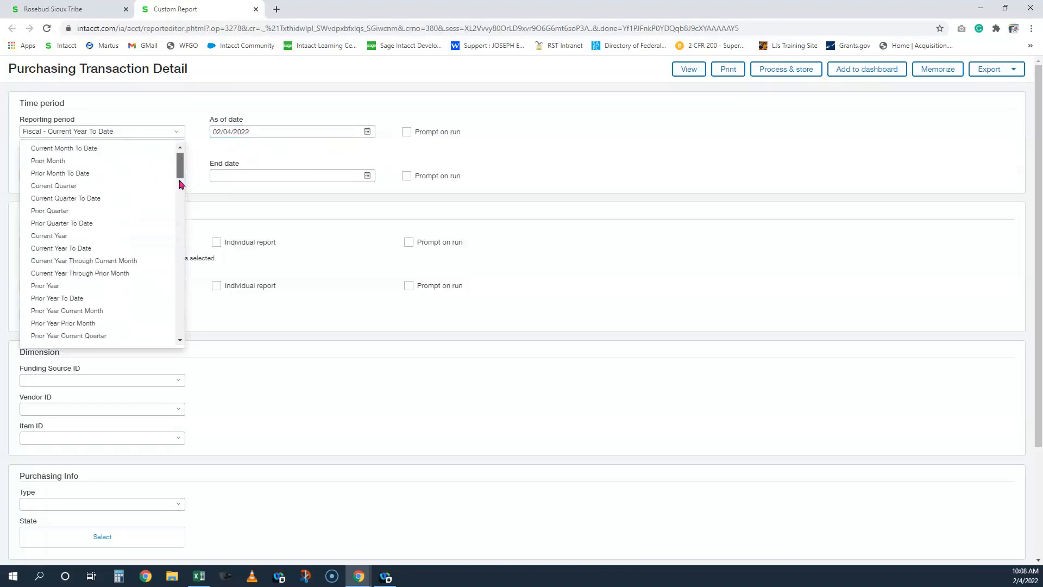
pyautogui.scroll(-6, 172, 290)
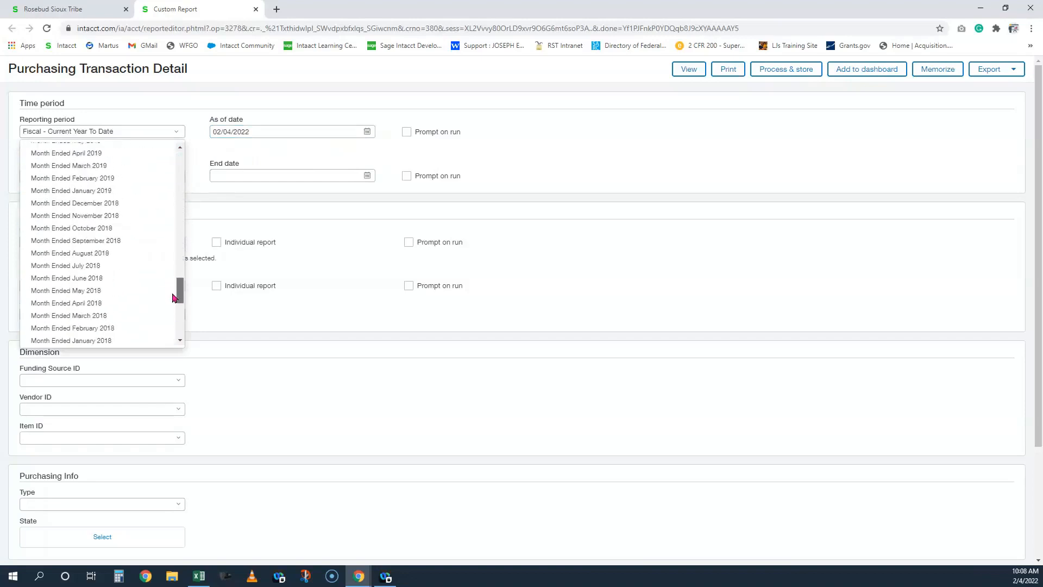
pyautogui.scroll(-3, 174, 297)
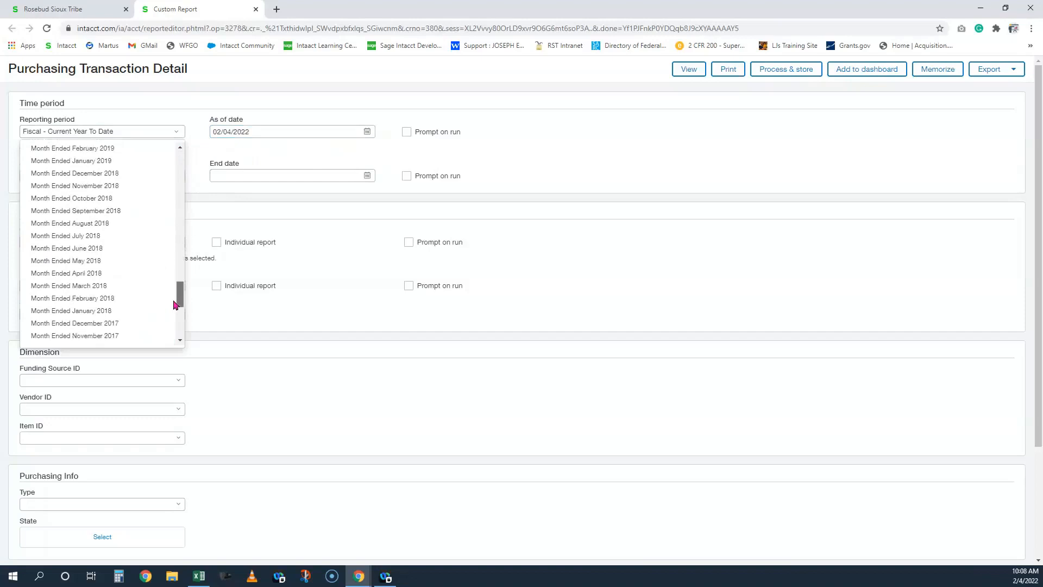
pyautogui.click(298, 102)
pyautogui.click(107, 175)
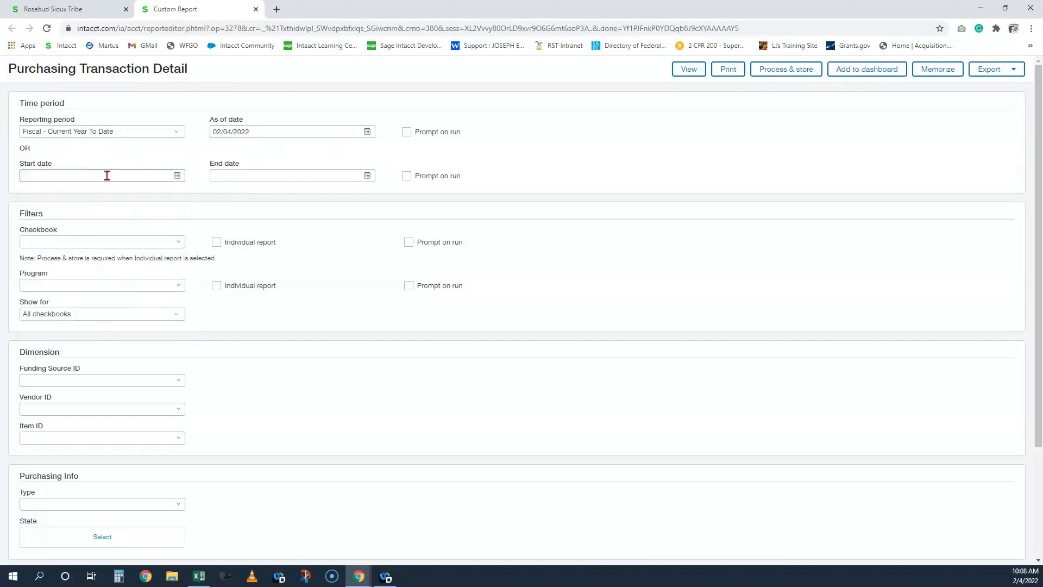
pyautogui.click(231, 174)
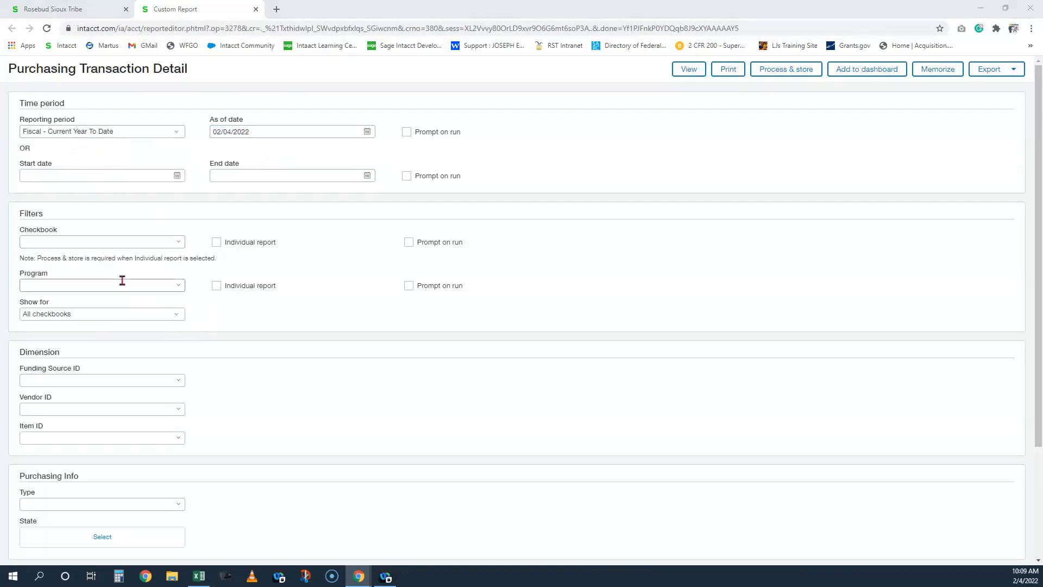
# Set the Checkbook filter to All--All Checkbooks and the Program filter to All Programs--All Programs
pyautogui.click(103, 246)
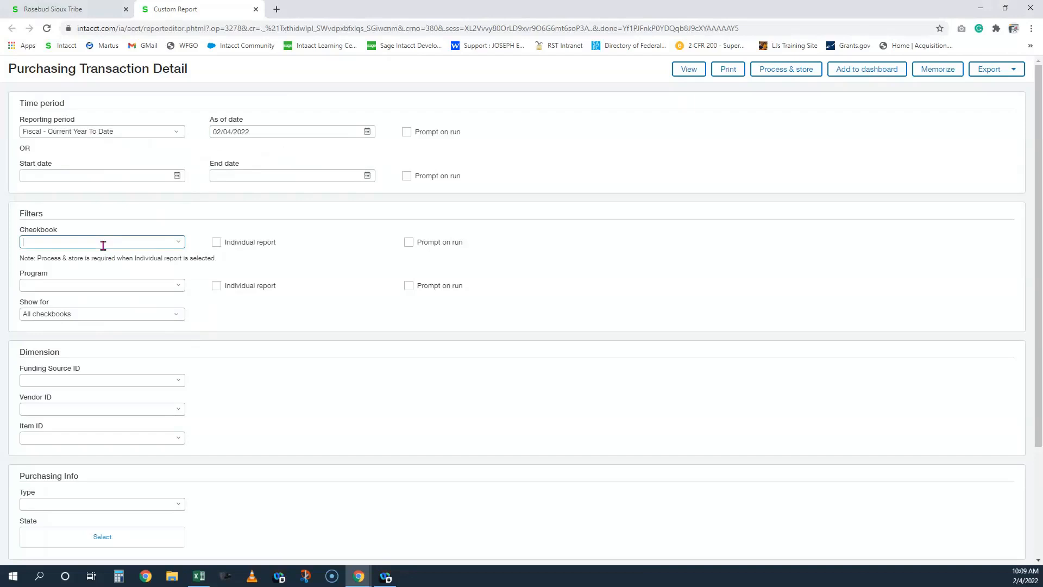
pyautogui.write('all')
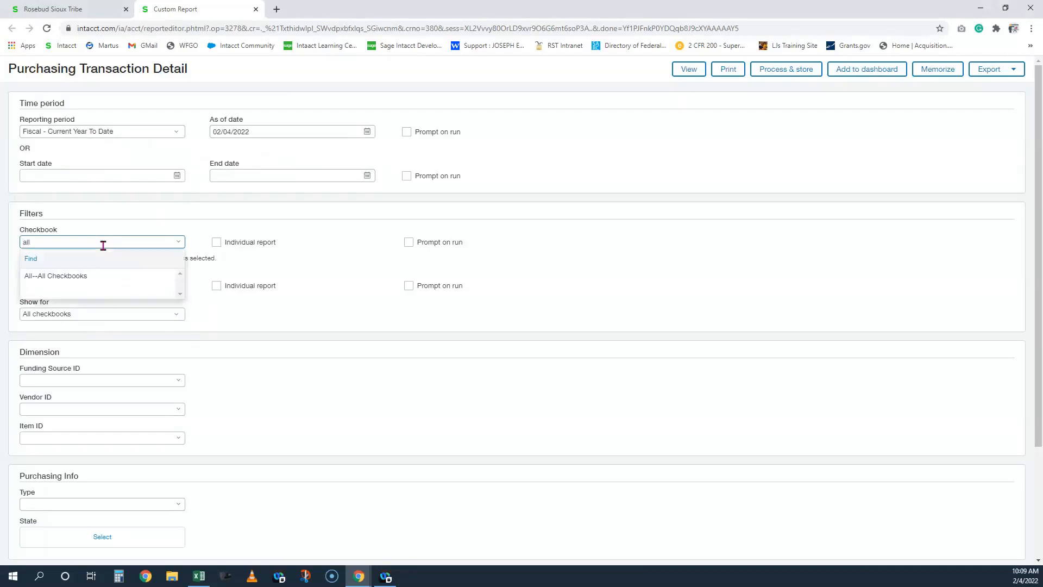
pyautogui.click(89, 277)
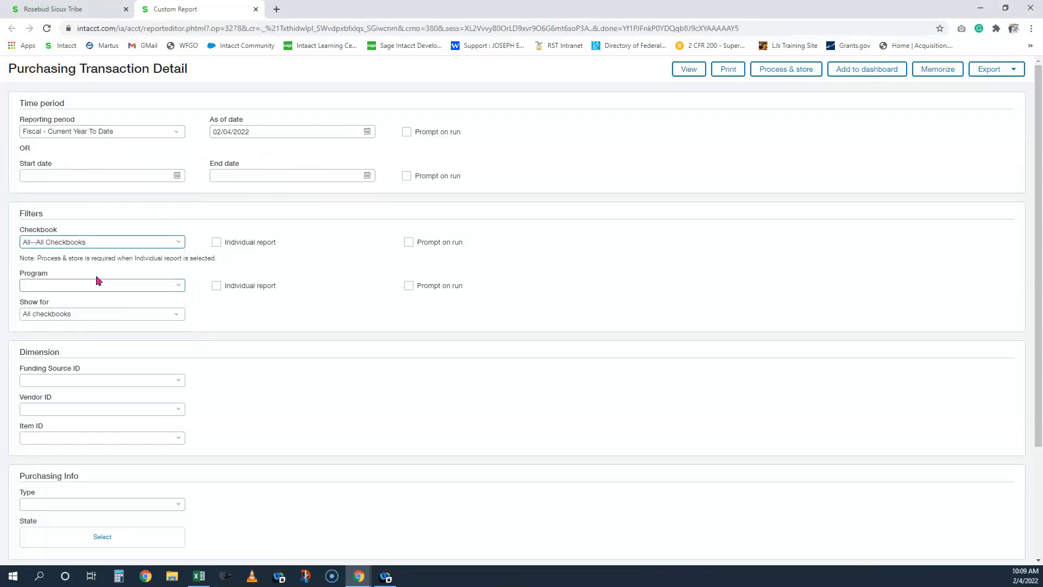
pyautogui.click(93, 285)
pyautogui.write('all')
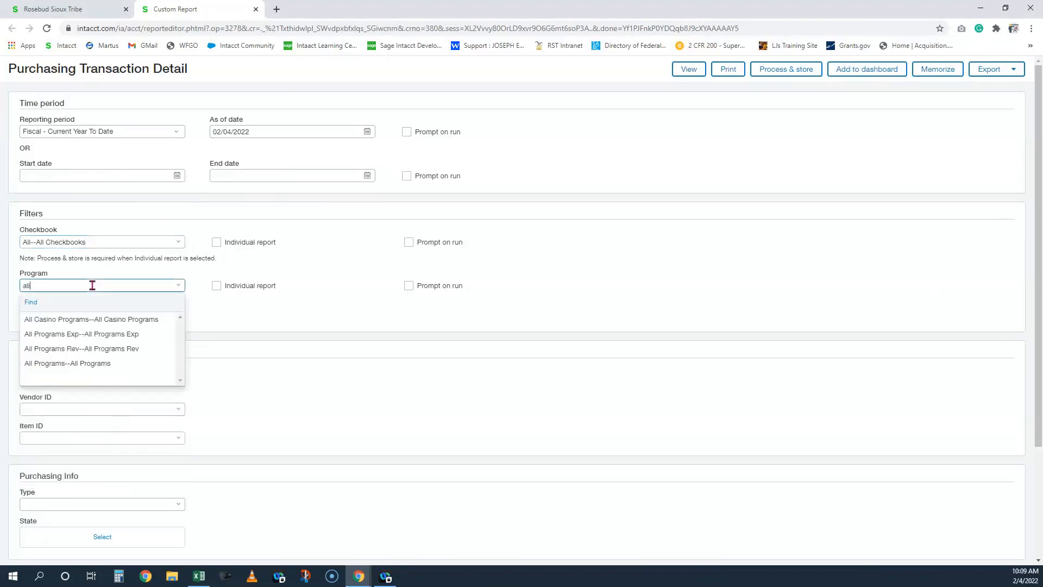
pyautogui.click(105, 363)
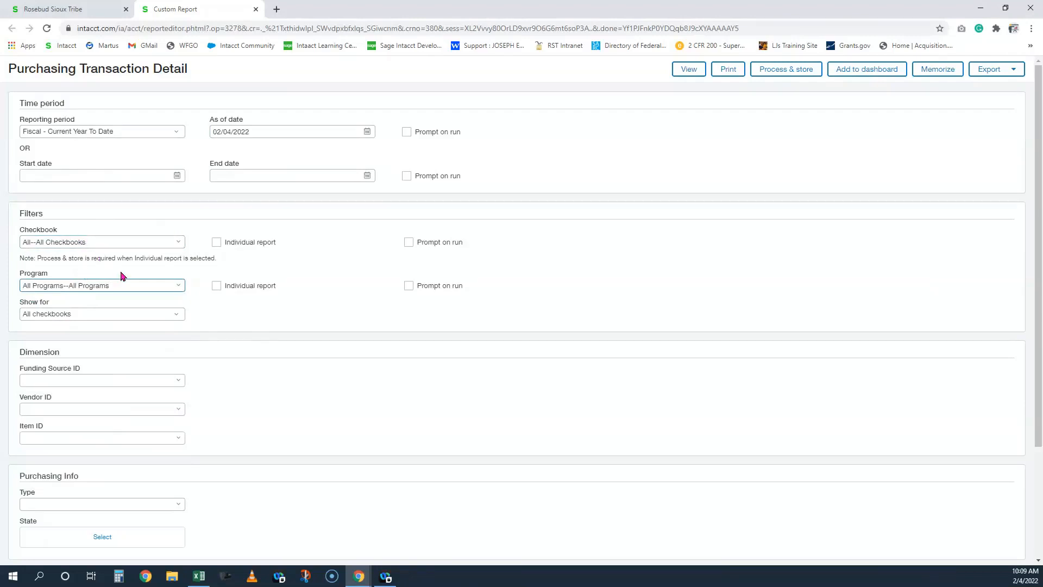
pyautogui.scroll(-1, 123, 274)
pyautogui.scroll(-2, 124, 273)
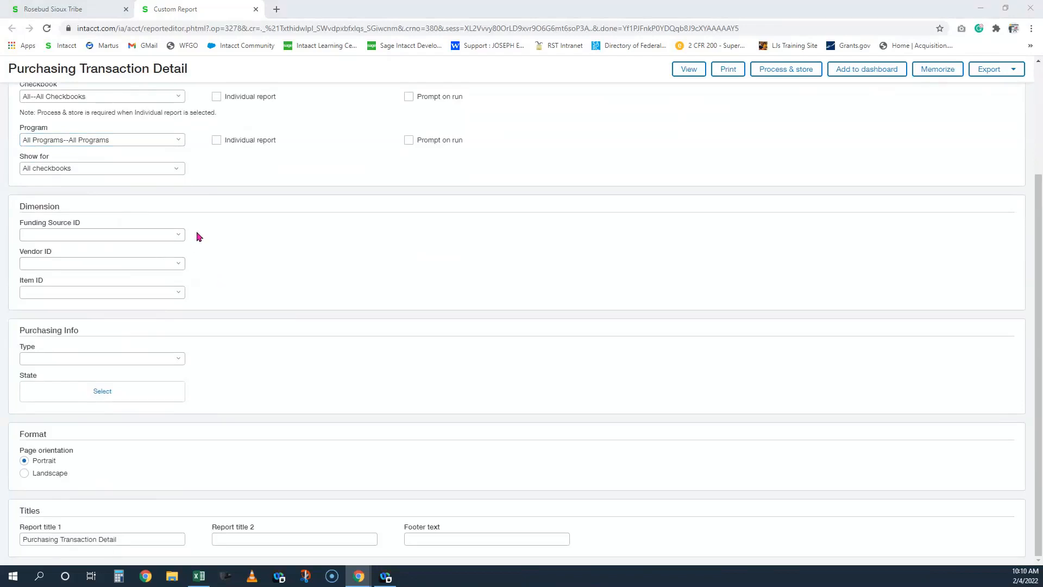
pyautogui.click(143, 238)
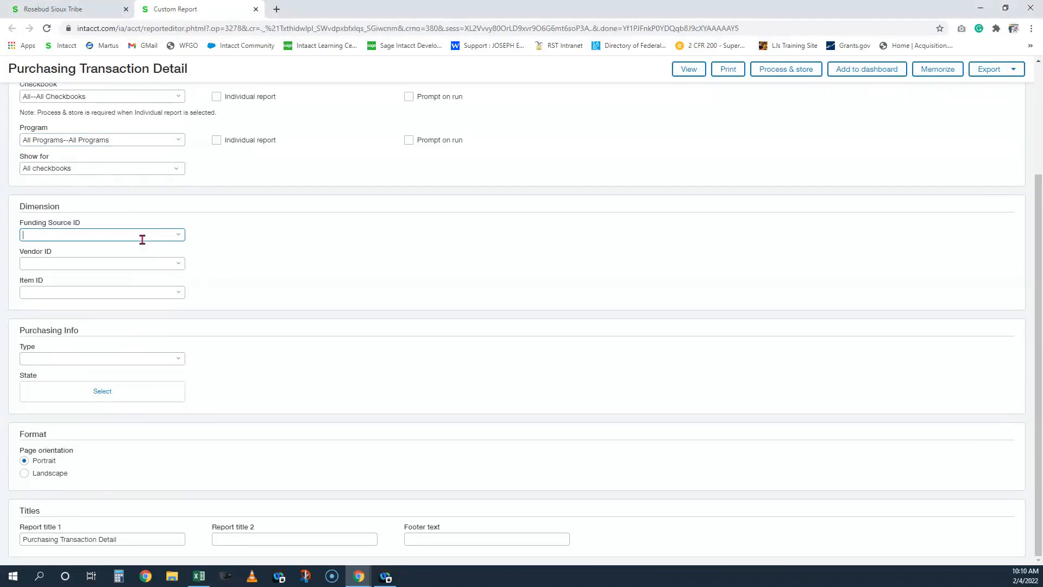
pyautogui.scroll(1, 143, 239)
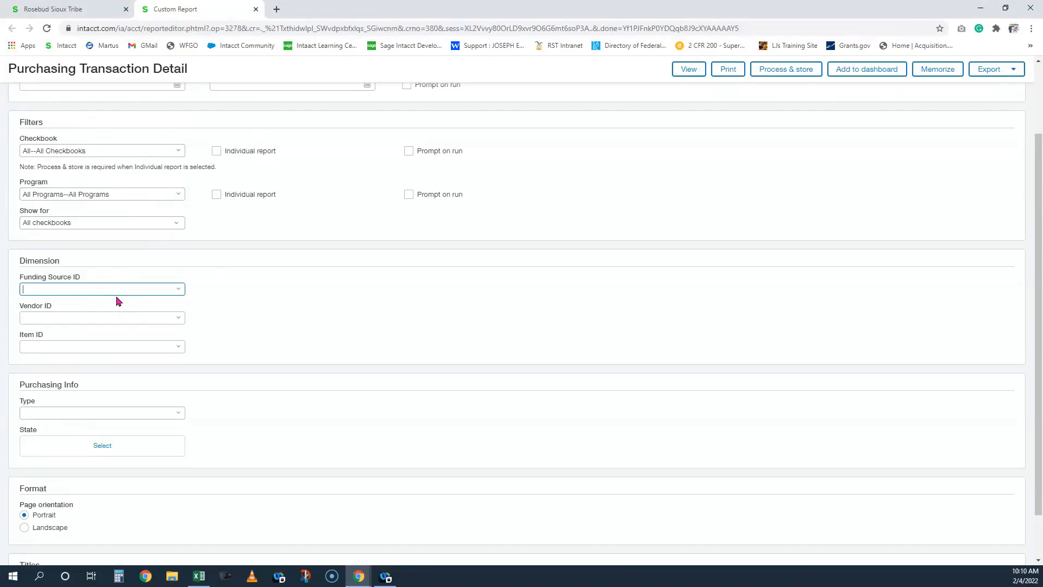
pyautogui.click(97, 318)
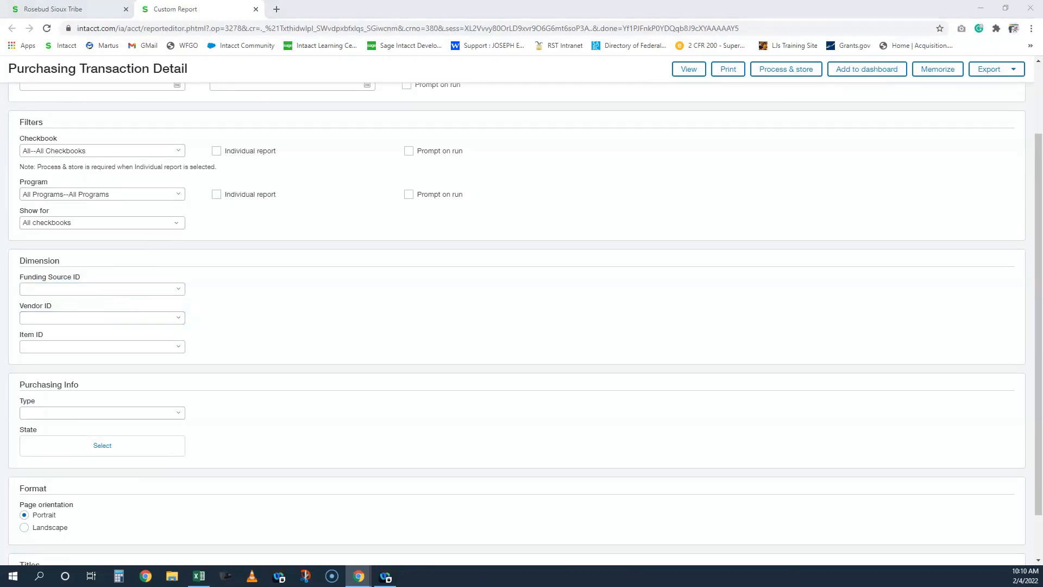
pyautogui.click(59, 291)
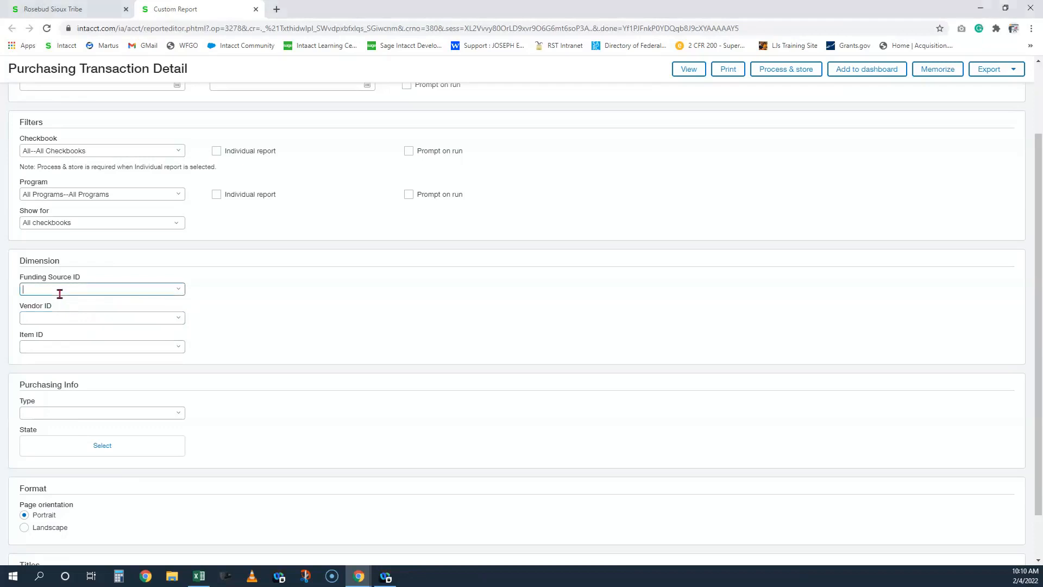
pyautogui.write('golden')
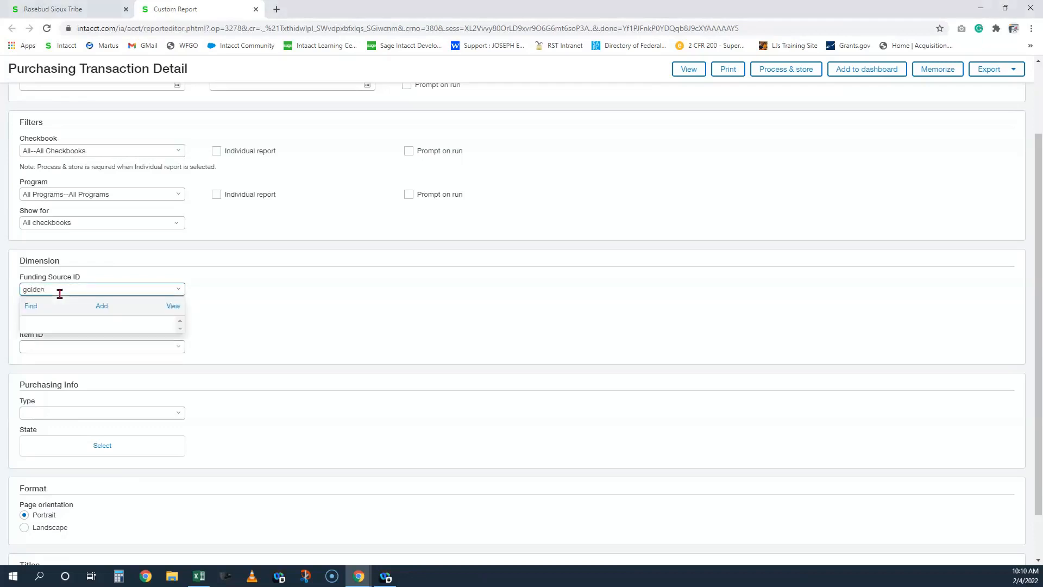
pyautogui.press('BackSpace')
pyautogui.press('BackSpace')
pyautogui.press('BackSpace')
pyautogui.press('BackSpace')
pyautogui.press('BackSpace')
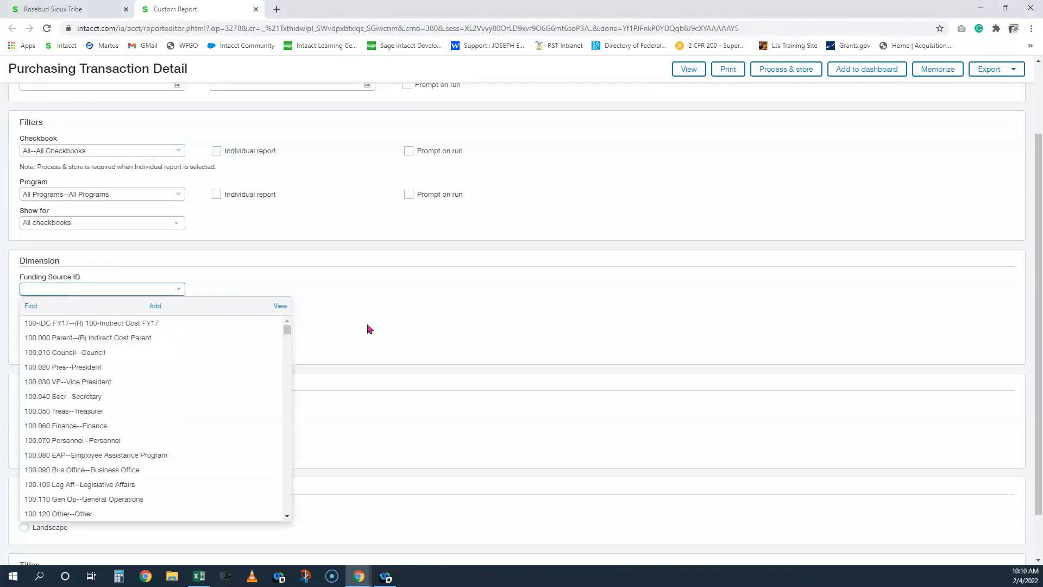
pyautogui.click(368, 328)
# Search the Vendor ID dimension for "golden" and set it to V1082--GOLDEN WEST TELECOMMUNICATIONS
pyautogui.click(85, 316)
pyautogui.write('g')
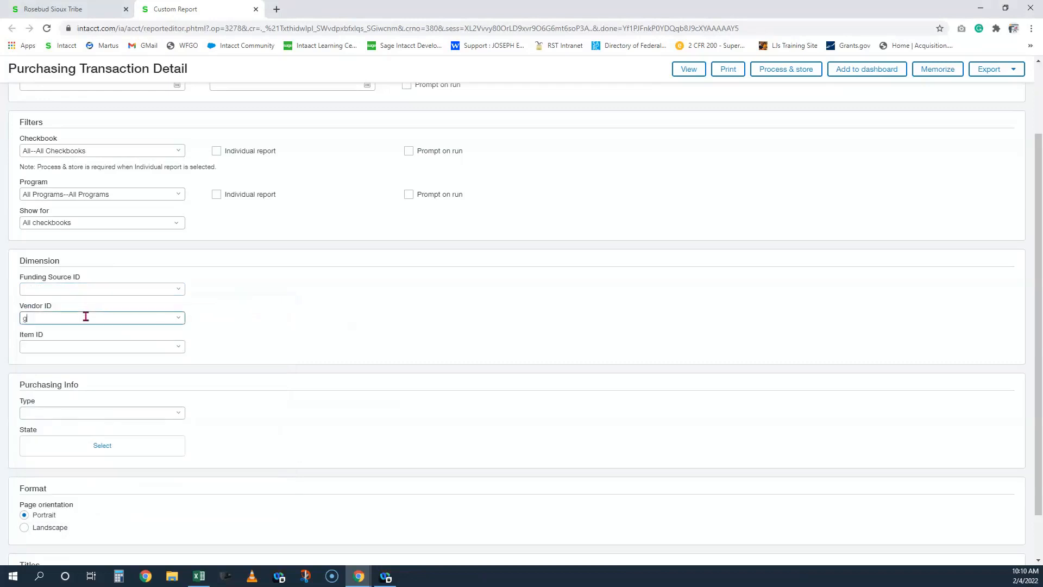
pyautogui.write('olden')
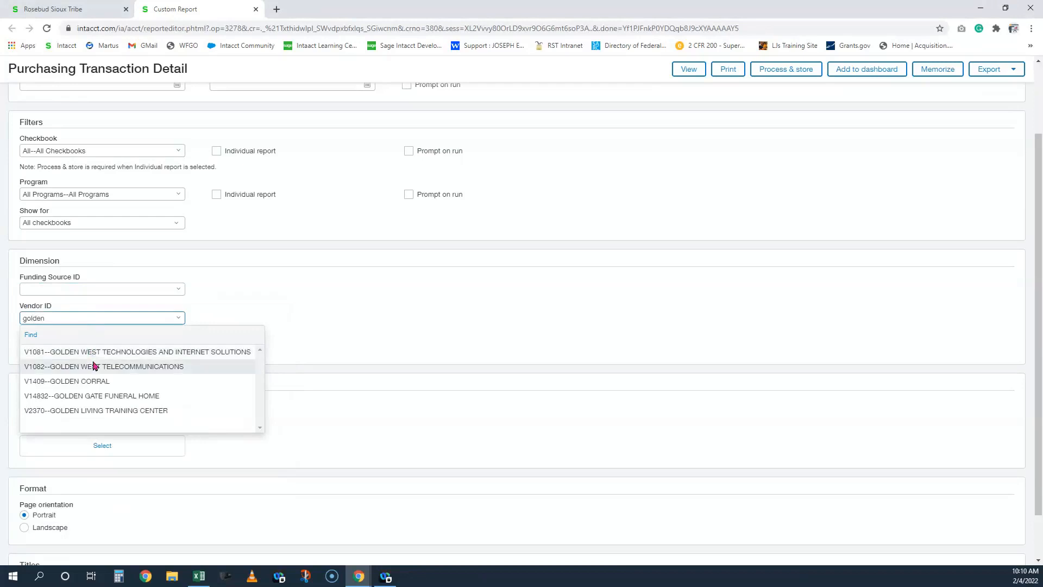
pyautogui.click(96, 366)
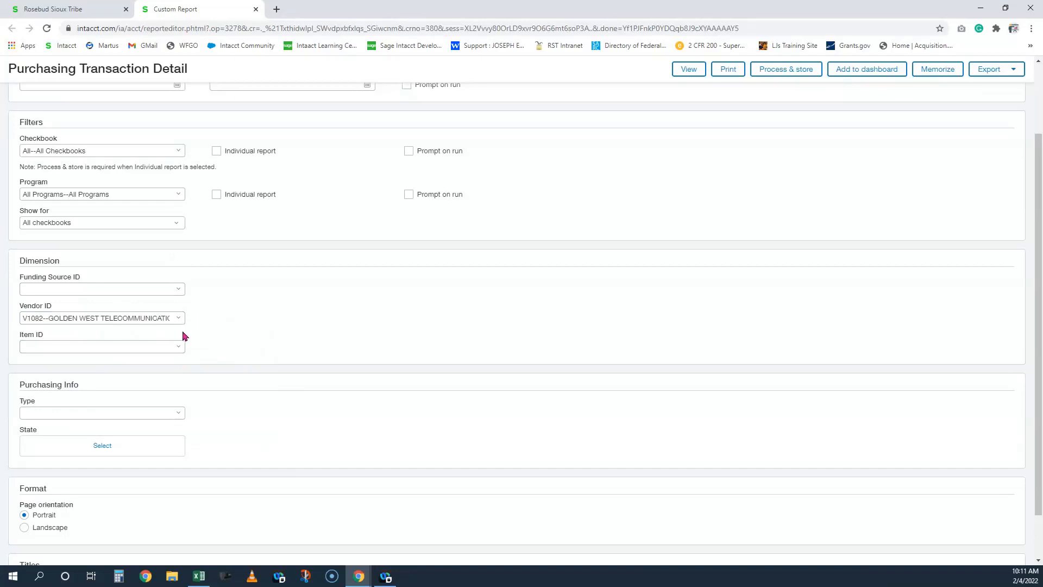
# Set the transaction Type under Purchasing Info to Purchase Order
pyautogui.scroll(-1, 212, 351)
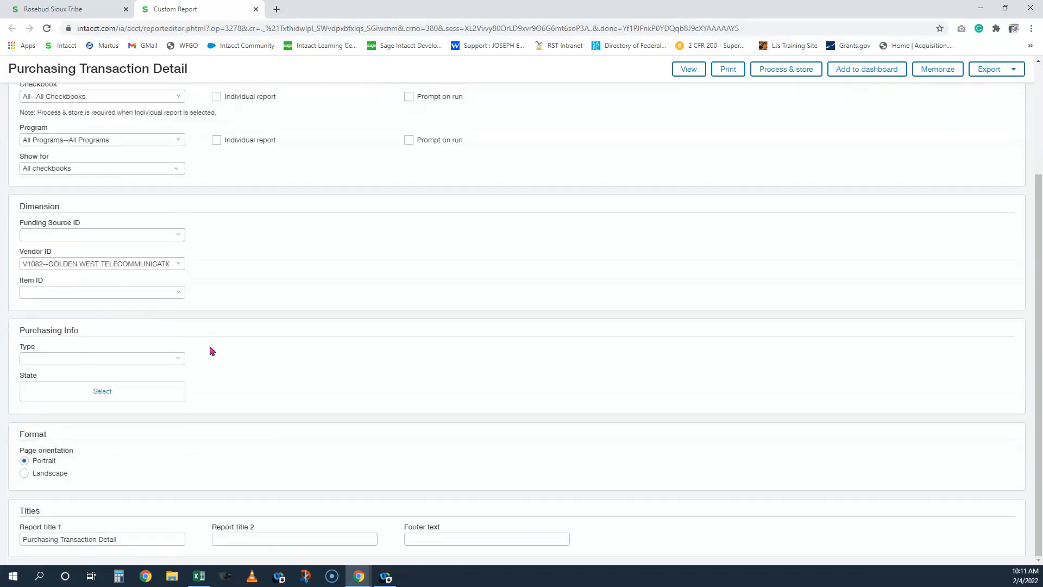
pyautogui.click(180, 360)
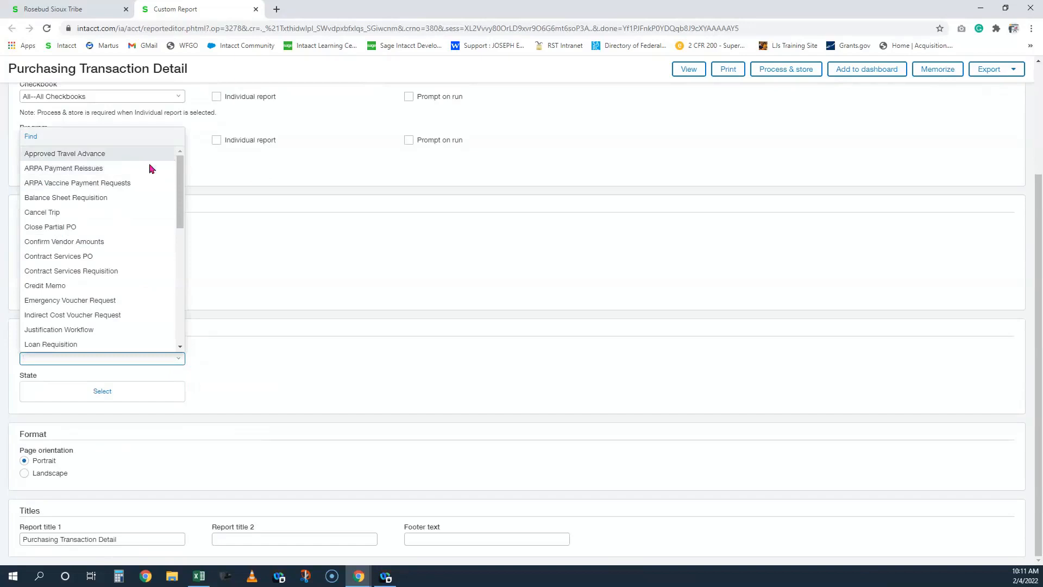
pyautogui.moveTo(175, 168); pyautogui.dragTo(176, 244)
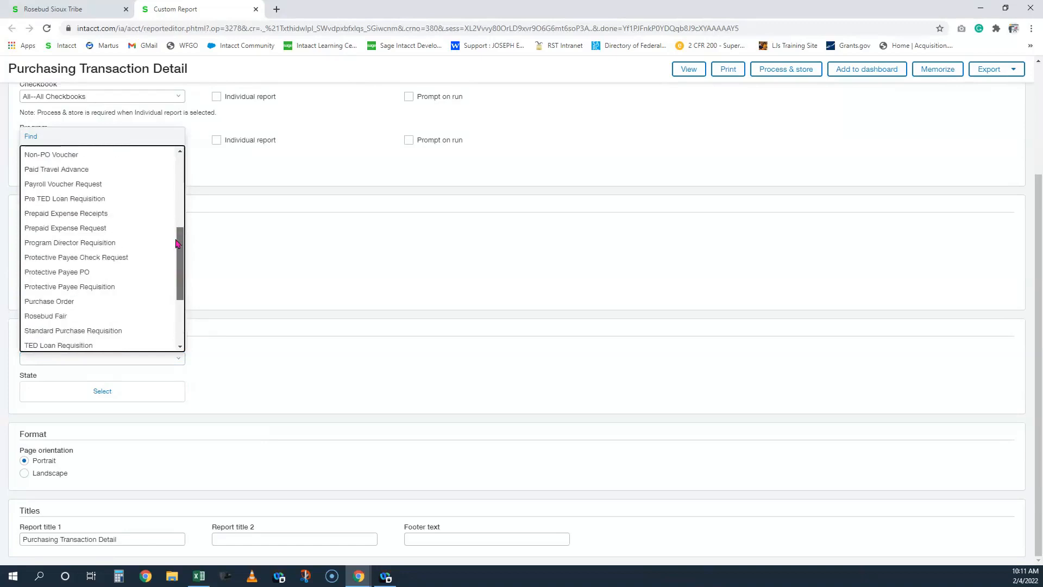
pyautogui.moveTo(176, 243); pyautogui.dragTo(179, 268)
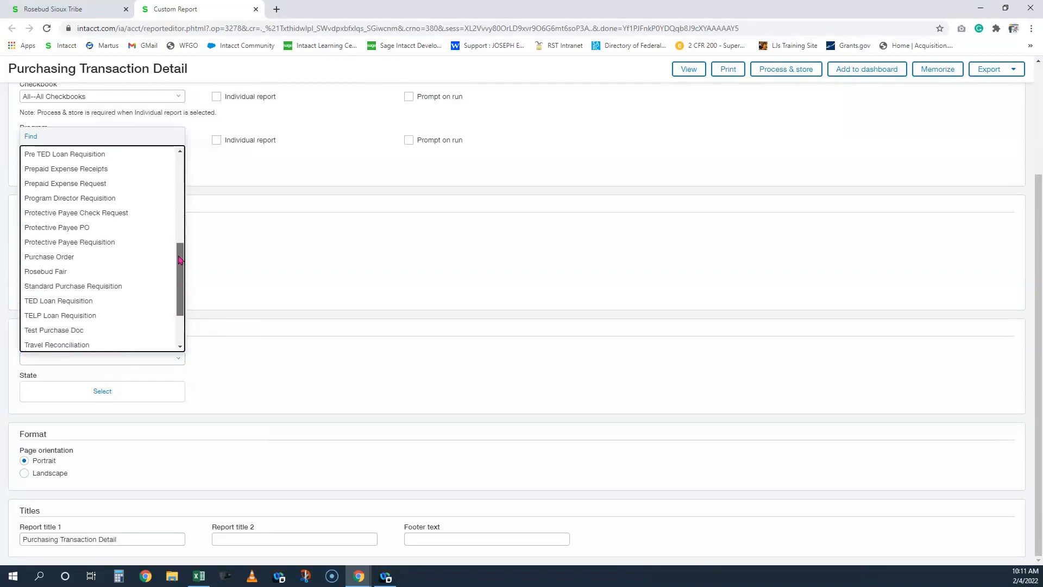
pyautogui.click(85, 255)
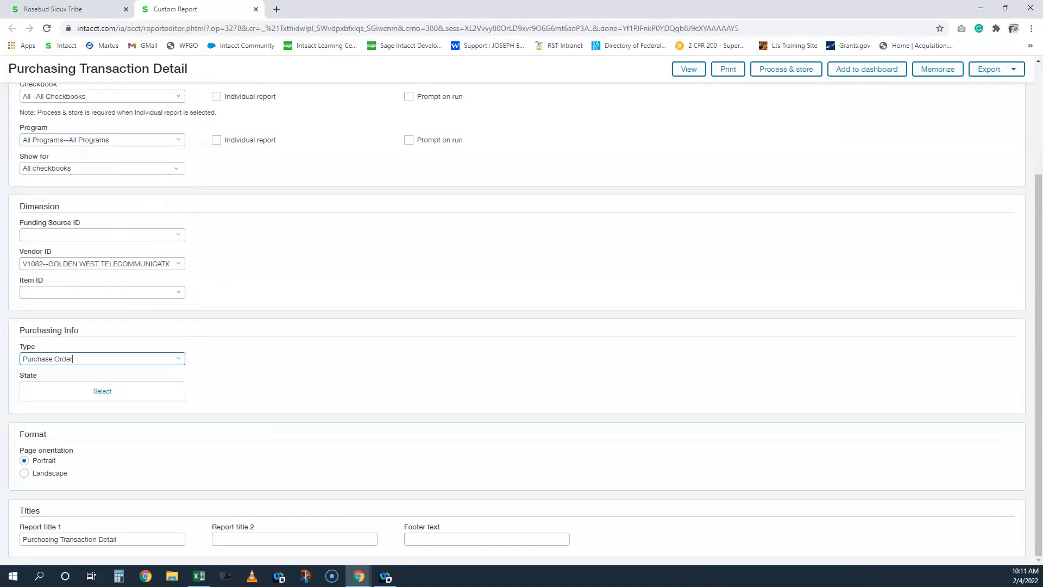
# Limit the State filter to Draft, Pending, In Progress and Partially Converted, and view the report on screen
pyautogui.click(150, 393)
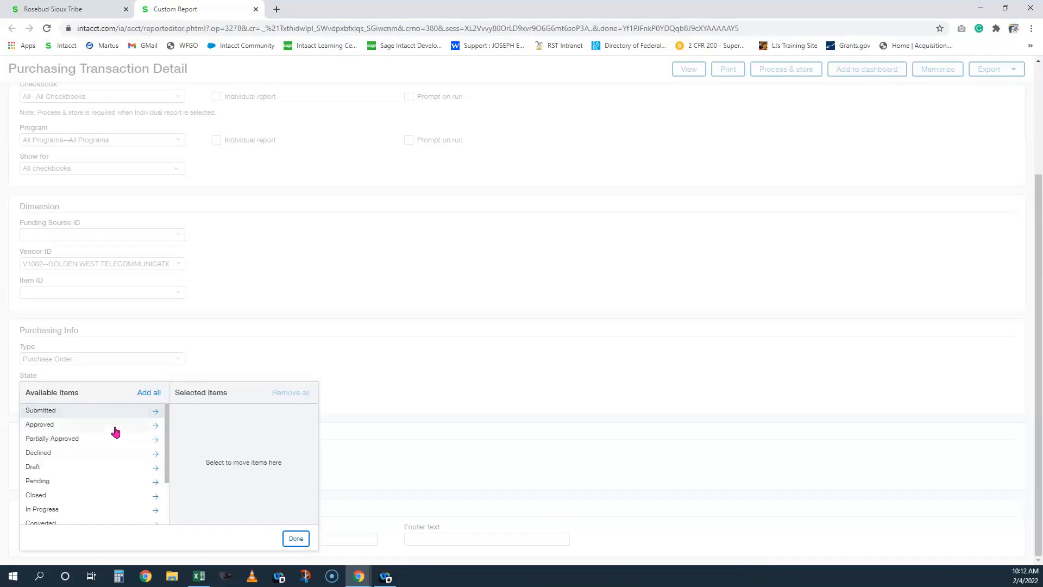
pyautogui.click(123, 471)
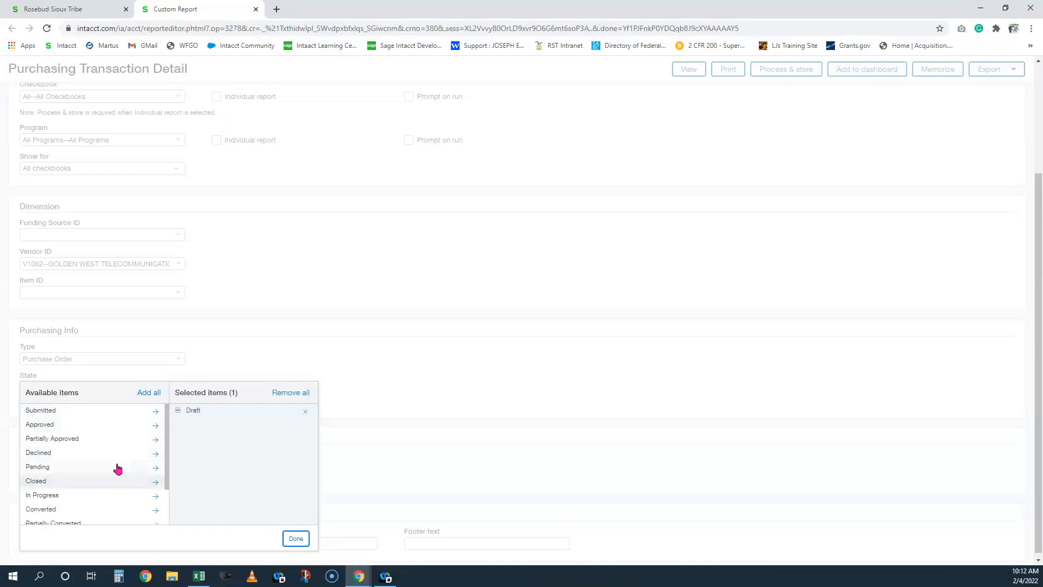
pyautogui.click(119, 469)
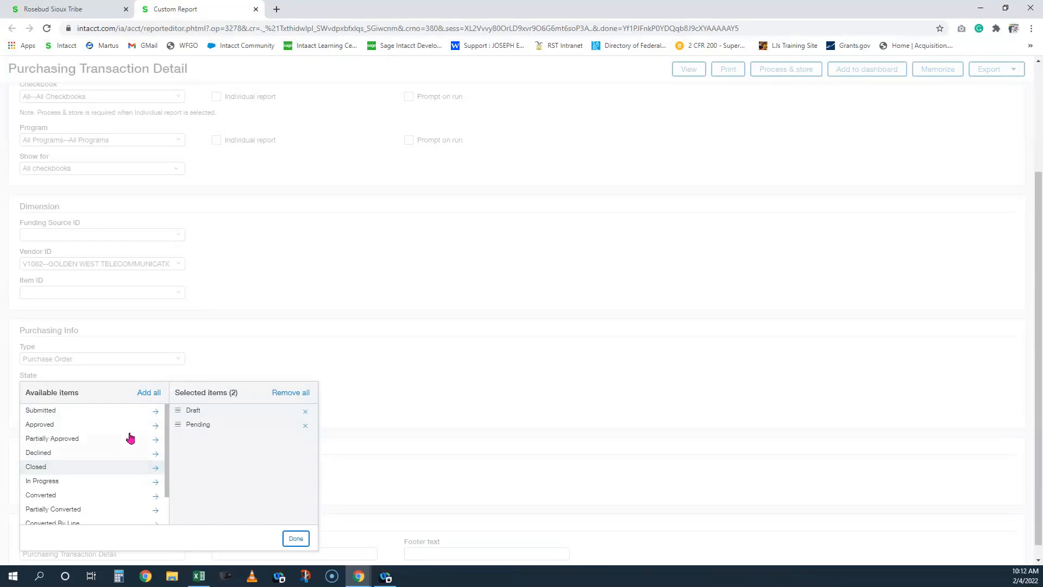
pyautogui.scroll(-1, 110, 474)
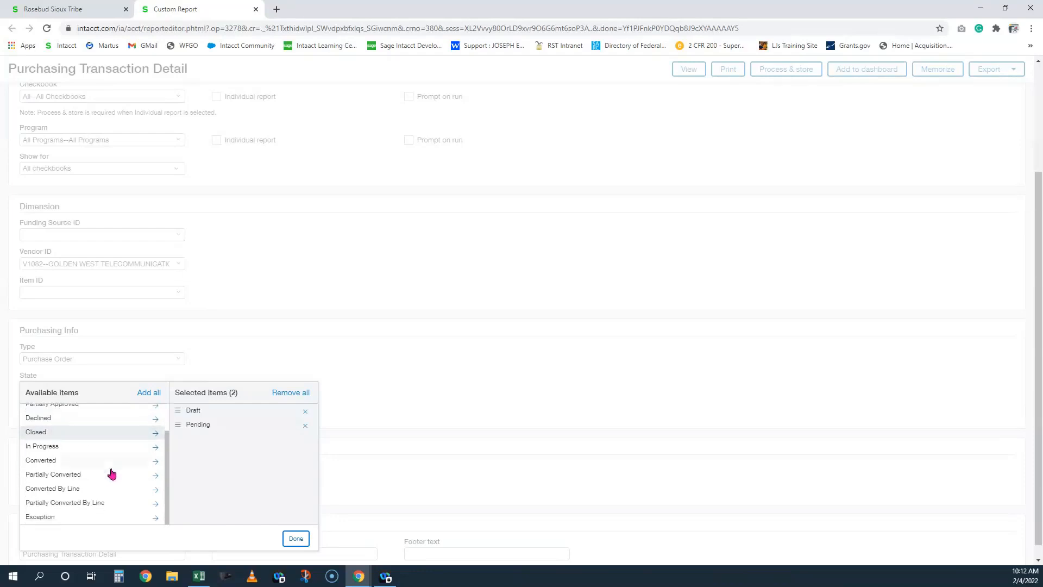
pyautogui.click(94, 446)
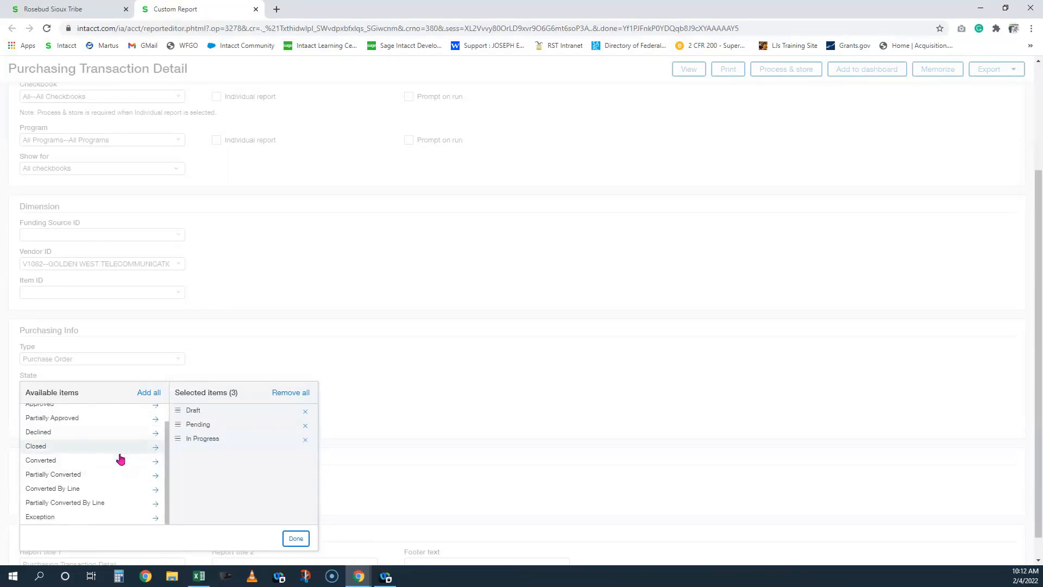
pyautogui.click(107, 478)
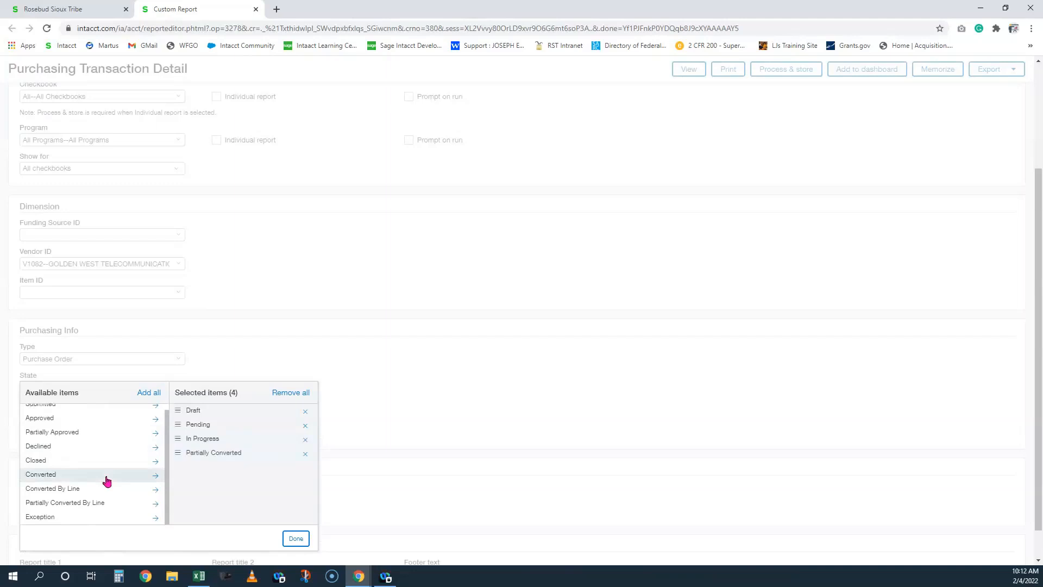
pyautogui.scroll(-1, 103, 485)
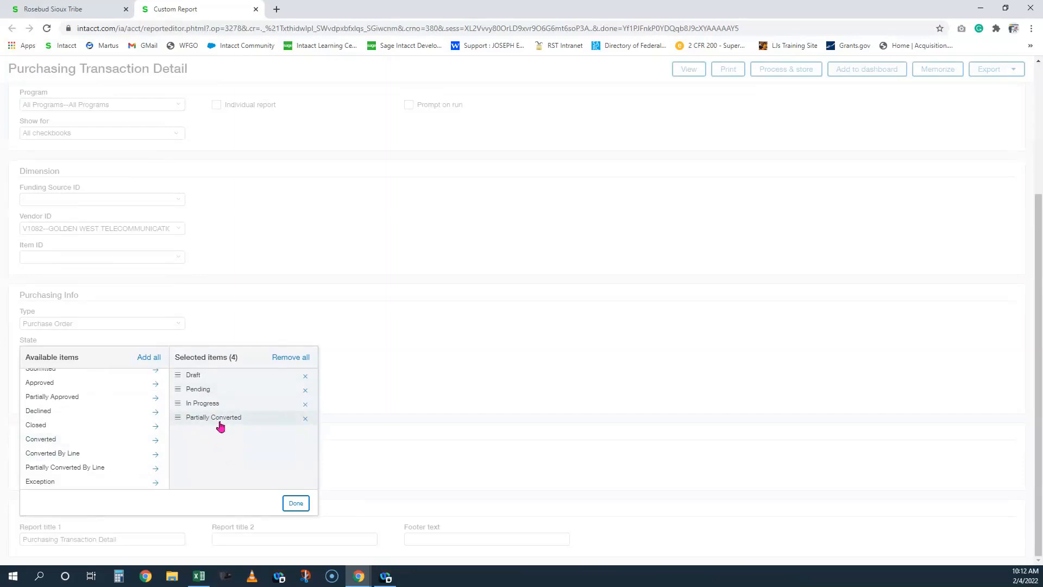
pyautogui.click(298, 504)
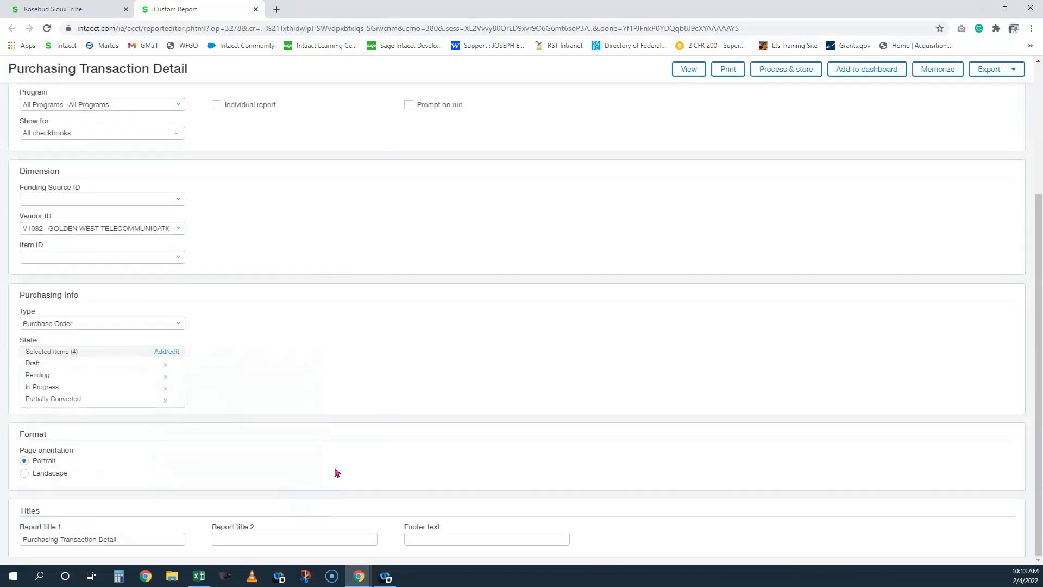
pyautogui.scroll(3, 310, 288)
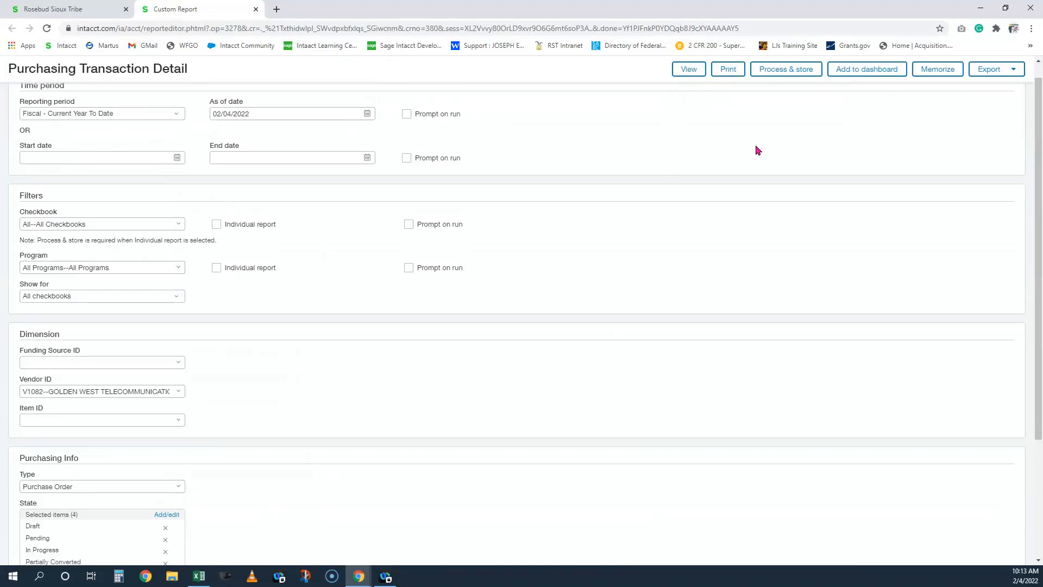
pyautogui.click(689, 70)
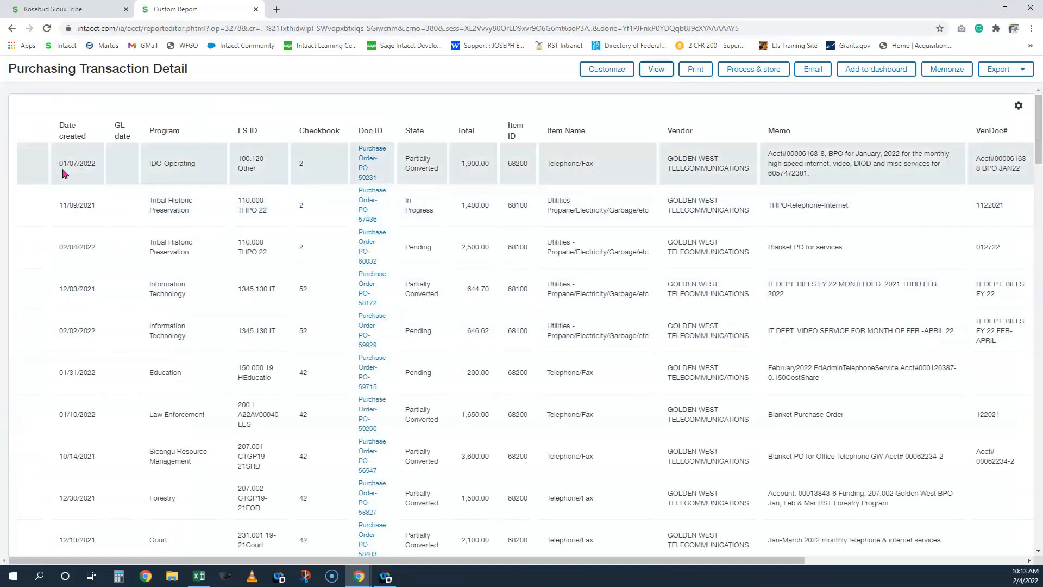
# Examine the first purchase order's row: date created, program, funding source, state, total, and the original, converted and remaining quantities
pyautogui.moveTo(59, 163); pyautogui.dragTo(100, 171)
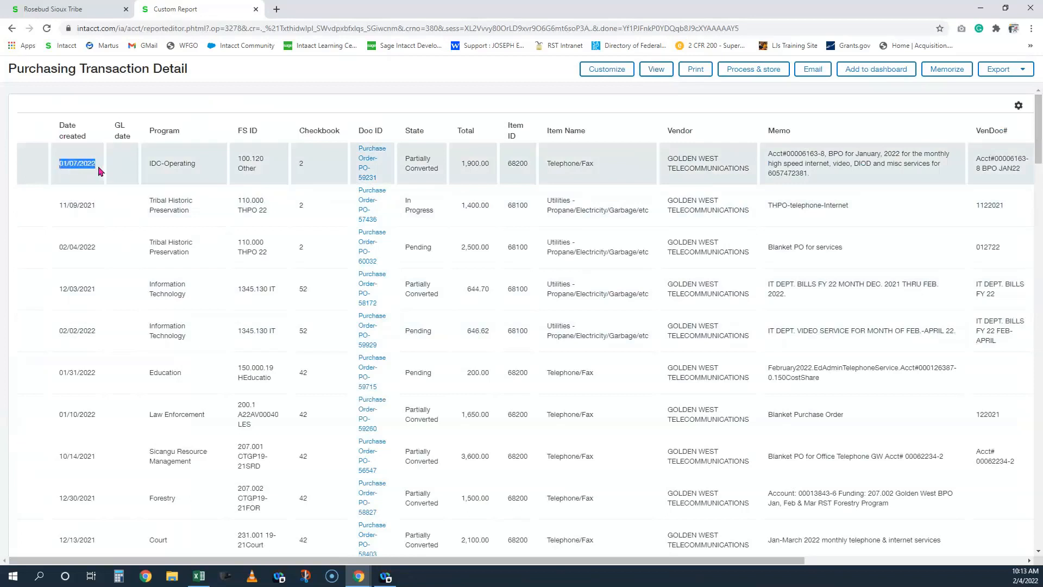
pyautogui.moveTo(147, 163); pyautogui.dragTo(231, 191)
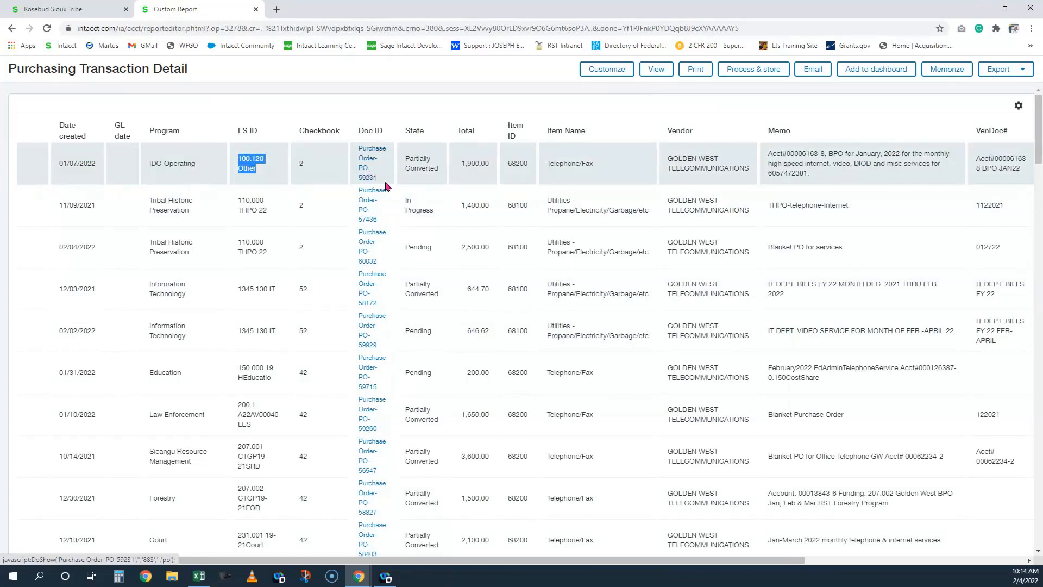
pyautogui.moveTo(405, 158); pyautogui.dragTo(435, 170)
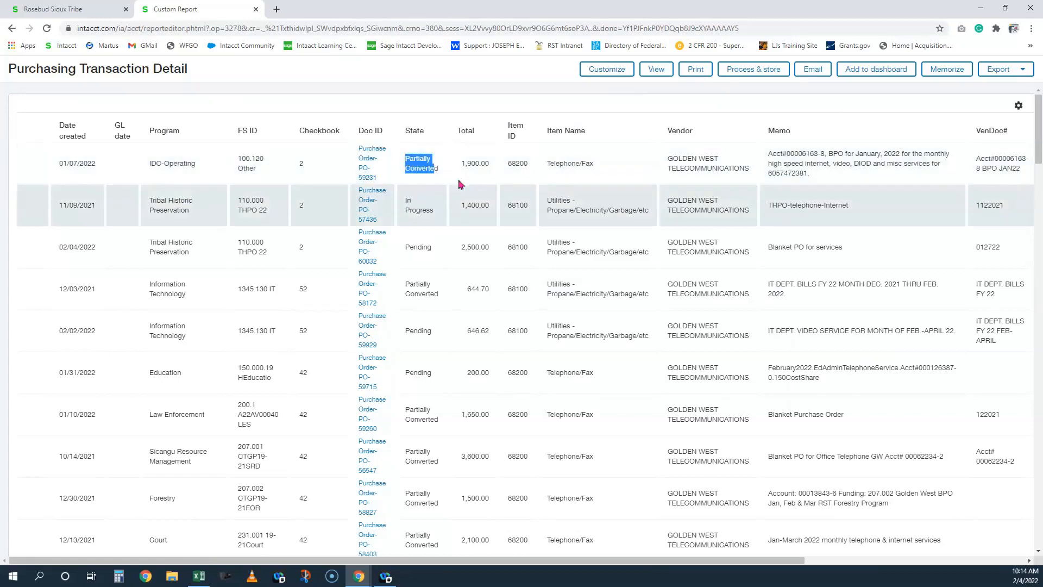
pyautogui.moveTo(462, 166); pyautogui.dragTo(488, 179)
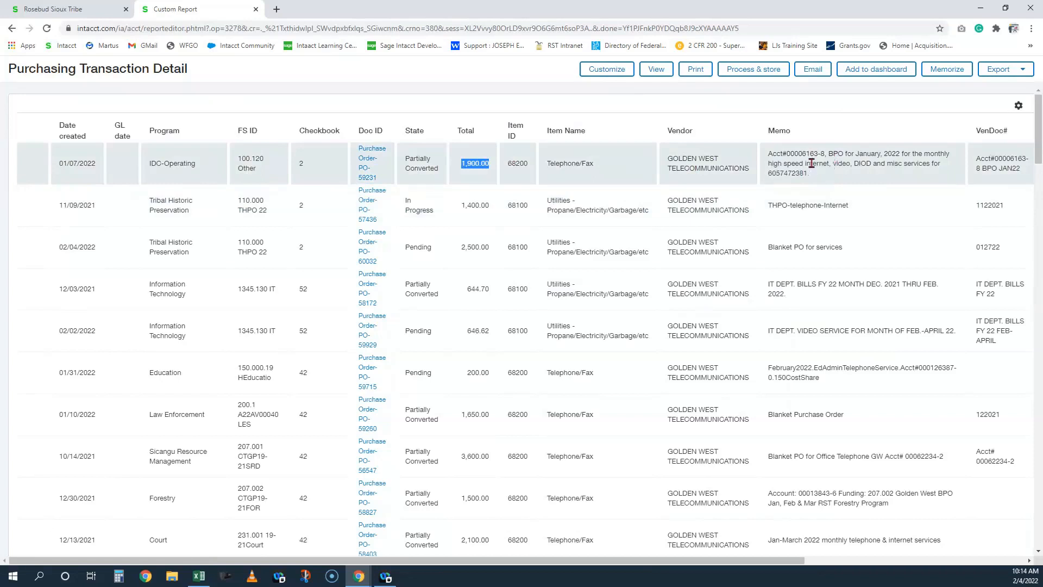
pyautogui.moveTo(761, 565); pyautogui.dragTo(980, 565)
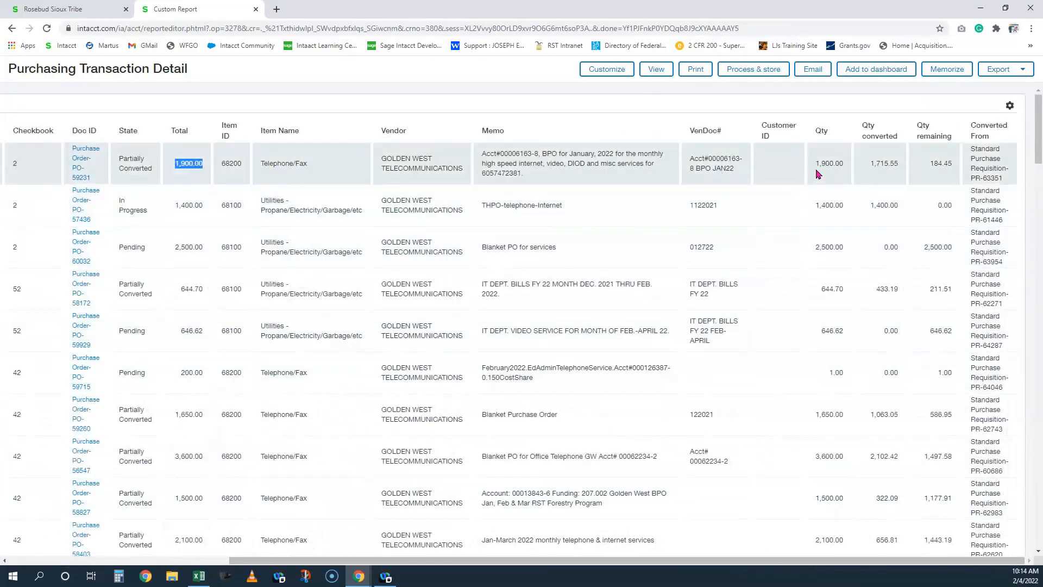
pyautogui.moveTo(820, 163); pyautogui.dragTo(835, 163)
pyautogui.click(873, 177)
pyautogui.moveTo(815, 170); pyautogui.dragTo(844, 173)
pyautogui.moveTo(928, 169); pyautogui.dragTo(950, 177)
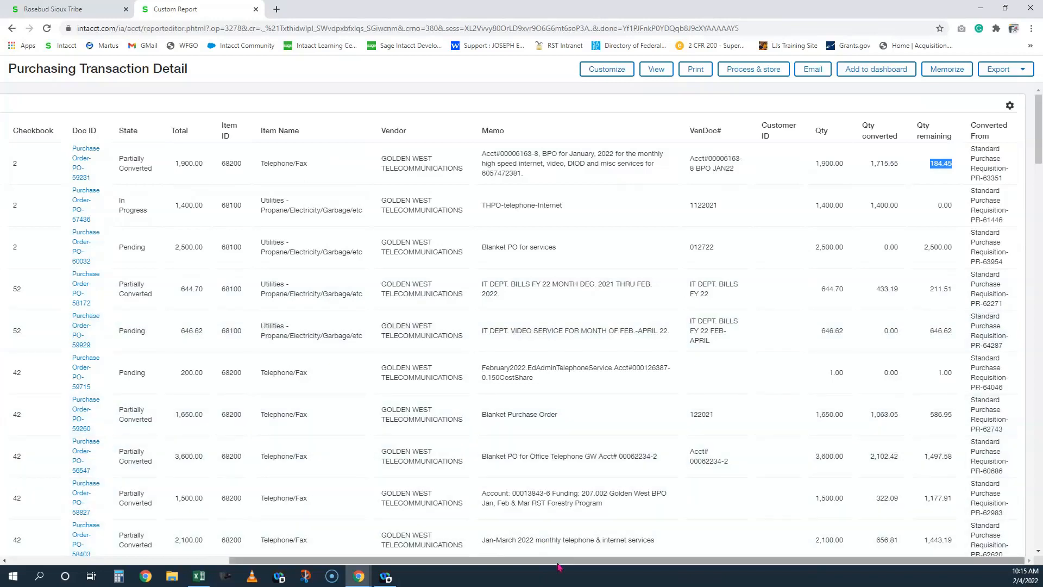
pyautogui.moveTo(559, 563); pyautogui.dragTo(338, 561)
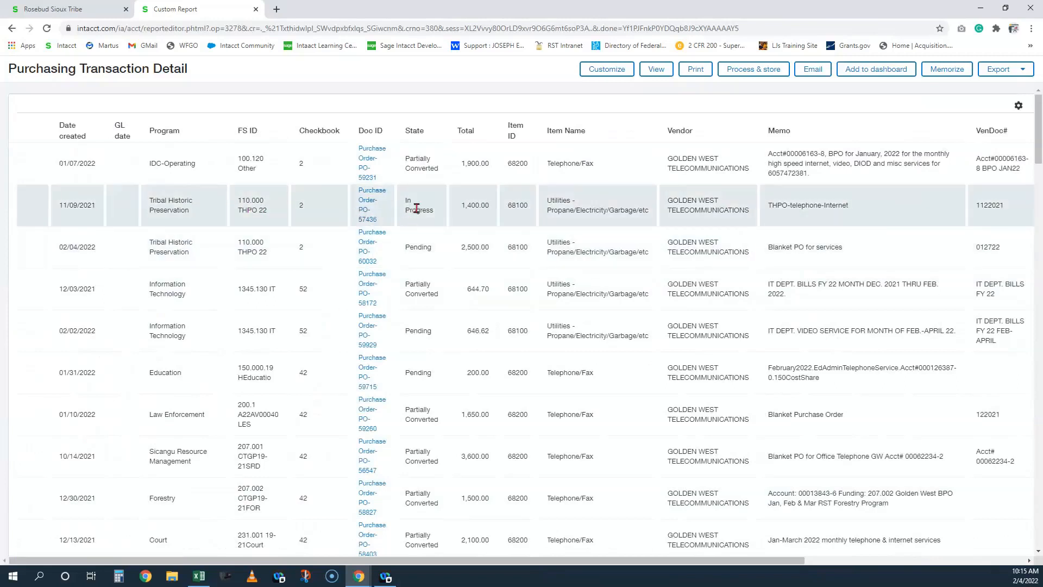
# Open the In Progress purchase order for Tribal Historic Preservation and examine the states of the transactions in its history
pyautogui.click(368, 220)
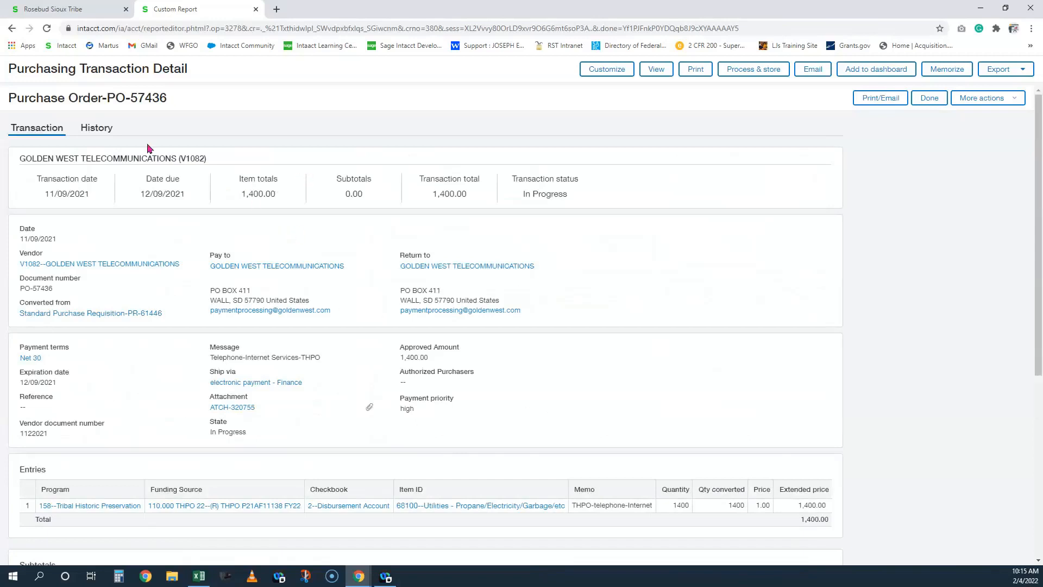
pyautogui.click(95, 127)
pyautogui.scroll(-2, 386, 284)
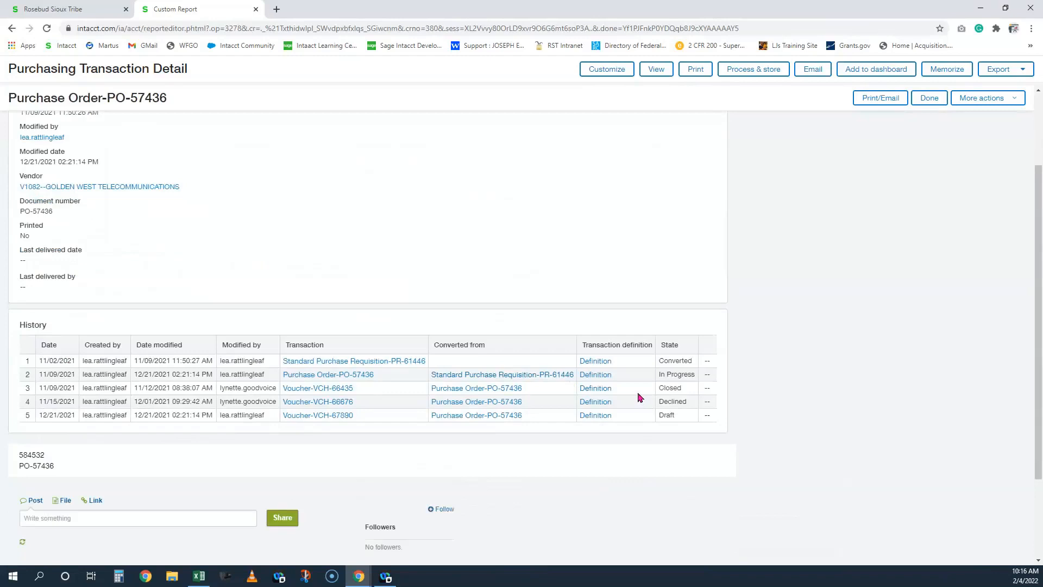
pyautogui.moveTo(658, 375); pyautogui.dragTo(697, 380)
pyautogui.moveTo(659, 416); pyautogui.dragTo(684, 424)
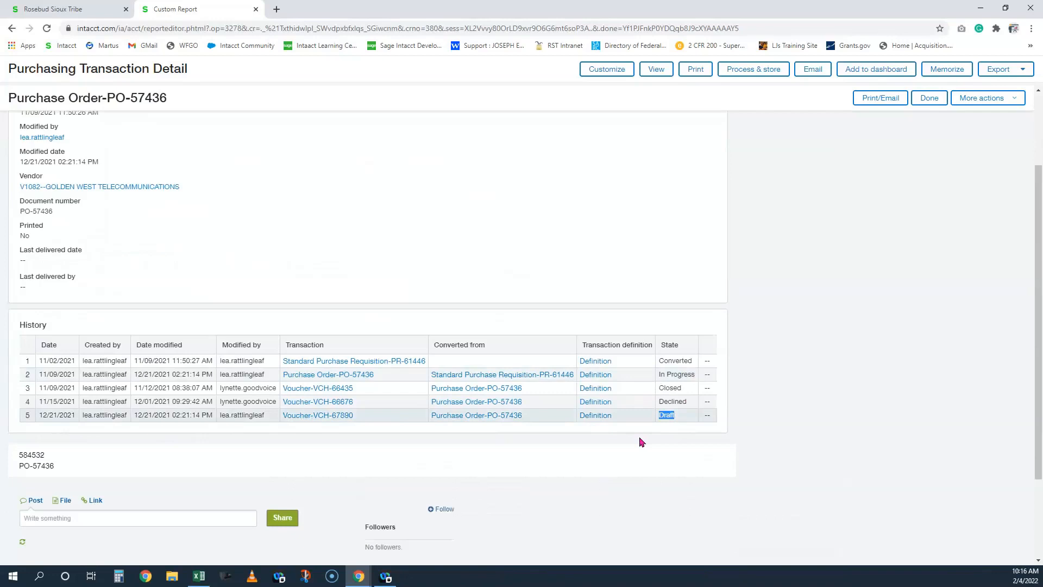
# Compare the purchase order's In Progress state with its vouchers' Draft and Declined states in the history, and return to the report
pyautogui.moveTo(660, 375); pyautogui.dragTo(696, 383)
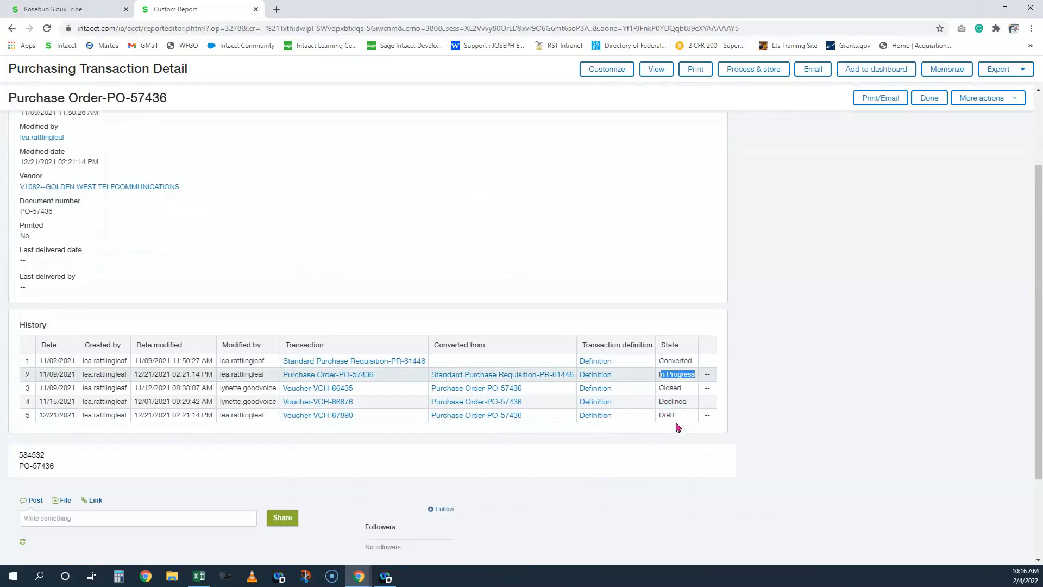
pyautogui.moveTo(658, 415); pyautogui.dragTo(680, 426)
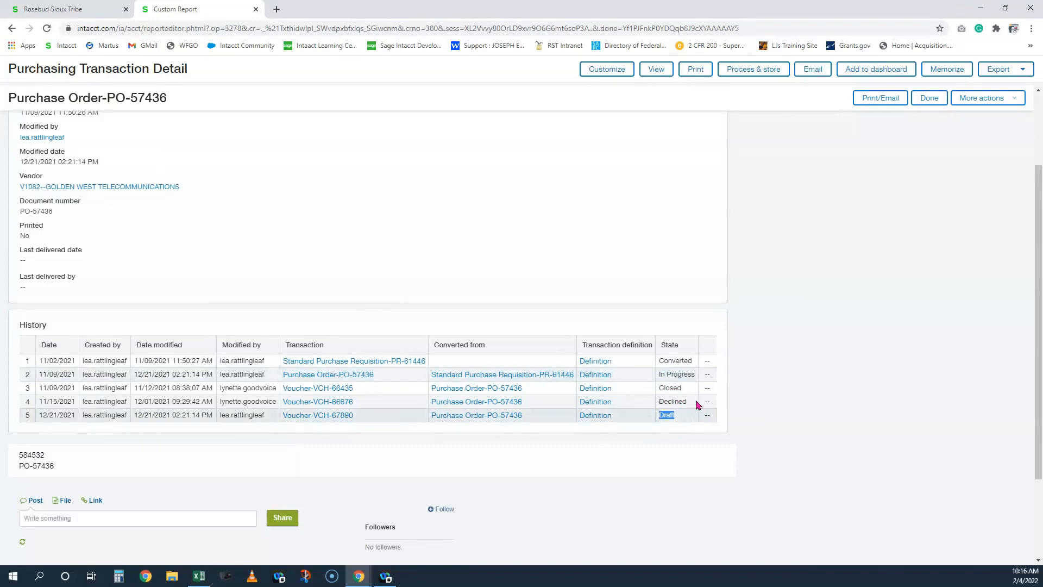
pyautogui.click(663, 401)
pyautogui.moveTo(664, 401); pyautogui.dragTo(683, 402)
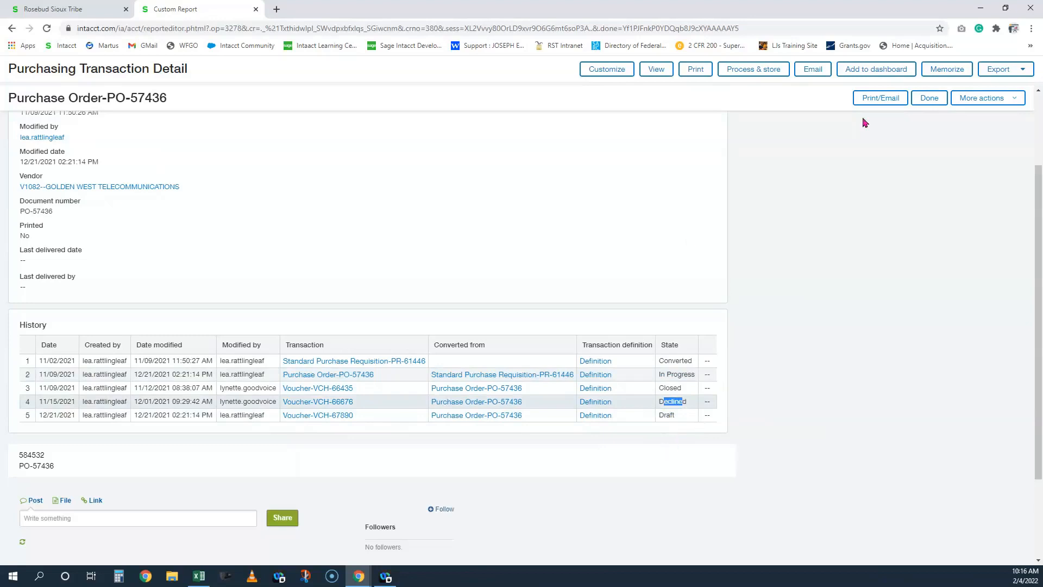
pyautogui.click(927, 103)
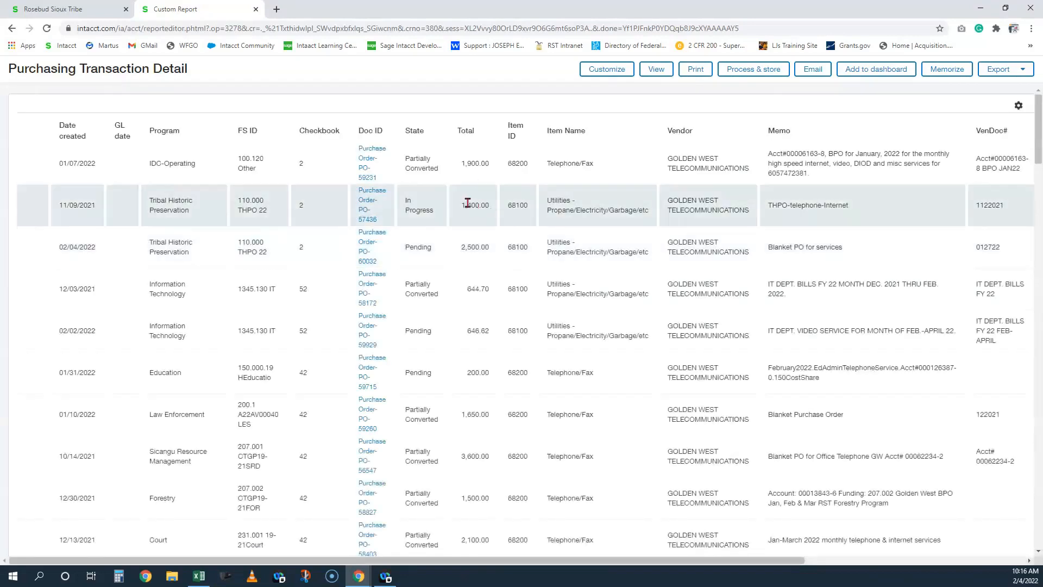
# Examine the In Progress purchase order's row for Tribal Historic Preservation: total, state, and the converted and remaining quantities
pyautogui.moveTo(461, 206); pyautogui.dragTo(492, 211)
pyautogui.moveTo(679, 562); pyautogui.dragTo(899, 562)
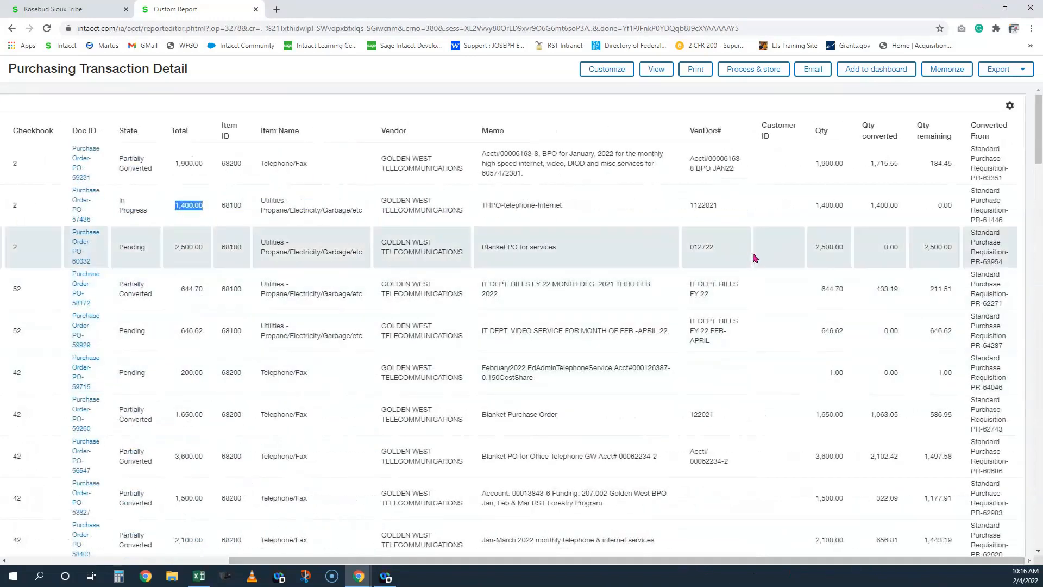
pyautogui.moveTo(814, 205); pyautogui.dragTo(900, 211)
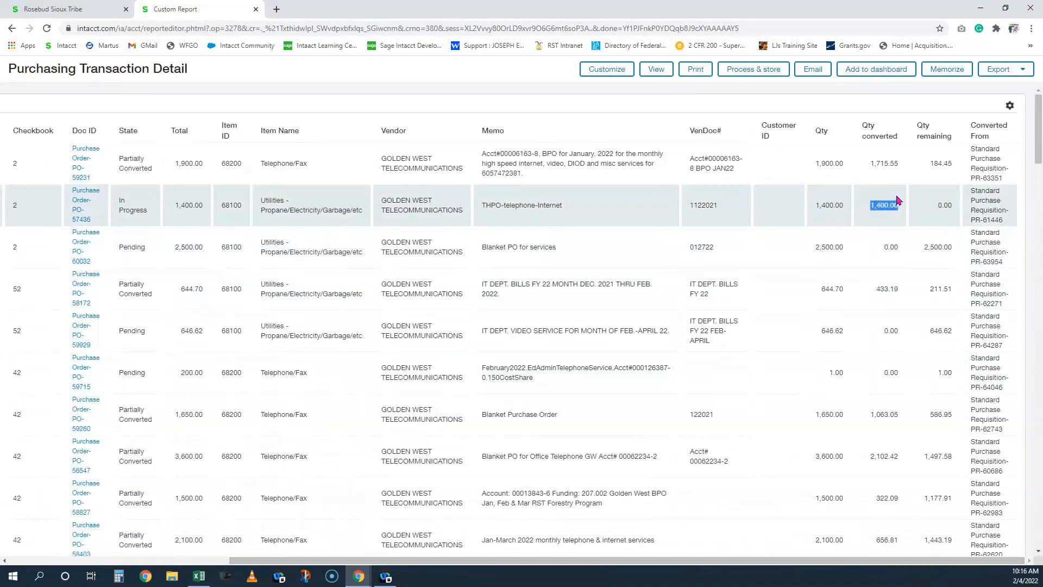
pyautogui.moveTo(935, 208); pyautogui.dragTo(954, 214)
pyautogui.moveTo(118, 200); pyautogui.dragTo(163, 212)
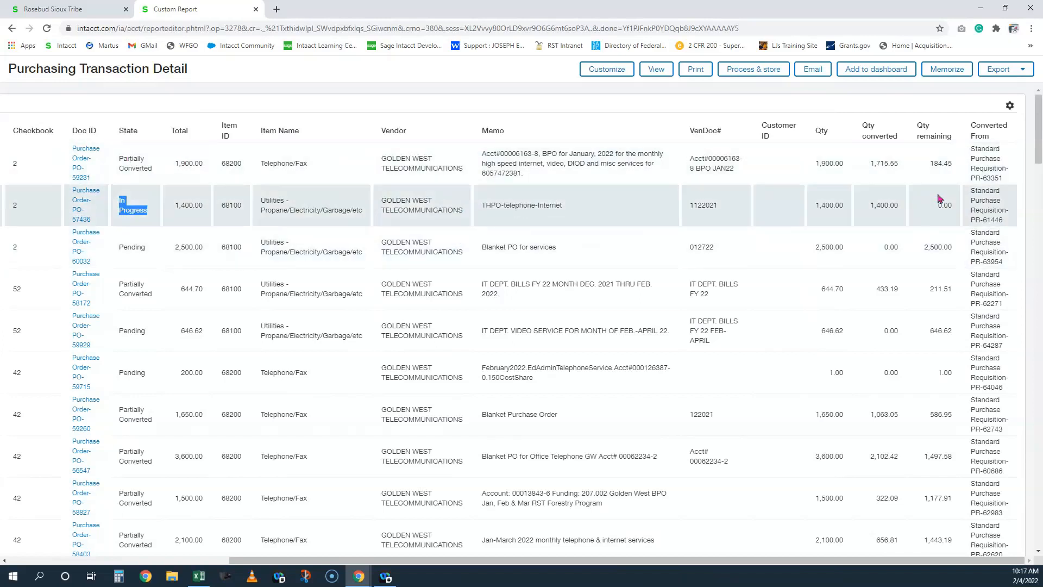
pyautogui.moveTo(937, 204); pyautogui.dragTo(950, 205)
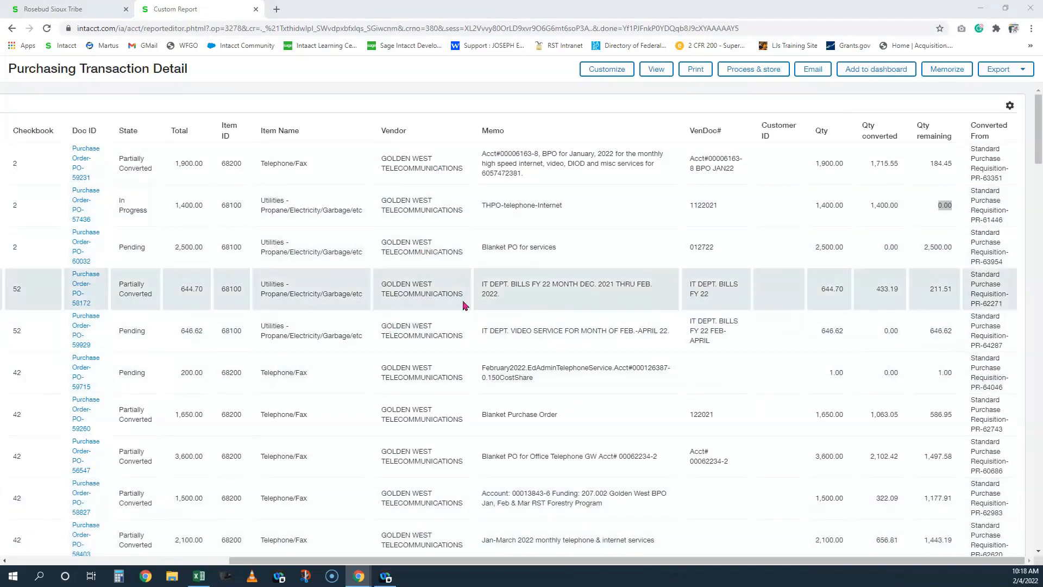
# Show the export formats available for the report and dismiss them without exporting
pyautogui.click(1013, 66)
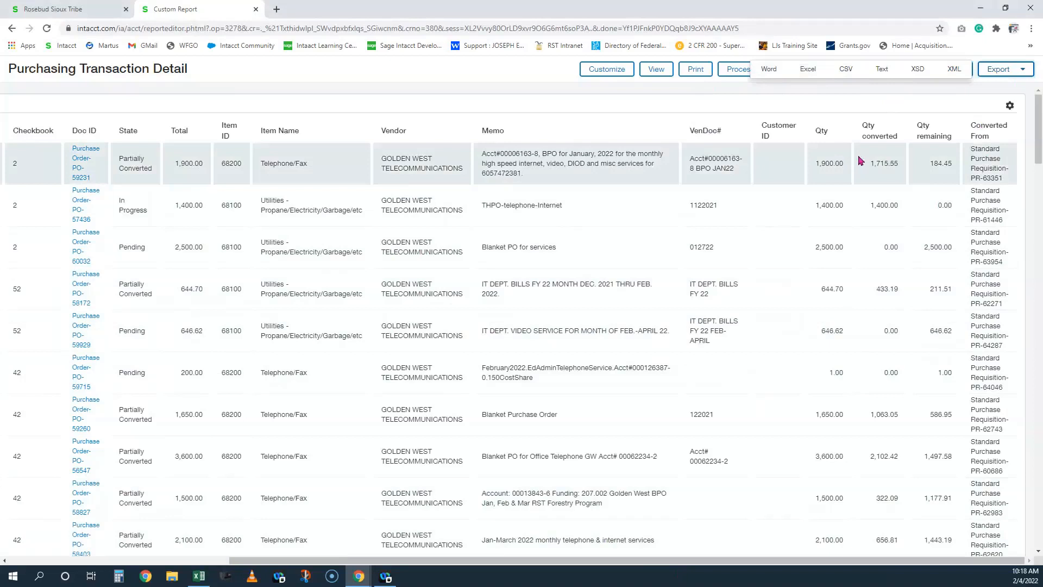
pyautogui.doubleClick(766, 136)
# Reopen the report's settings and change the transaction Type under Purchasing Info to Voucher
pyautogui.click(601, 73)
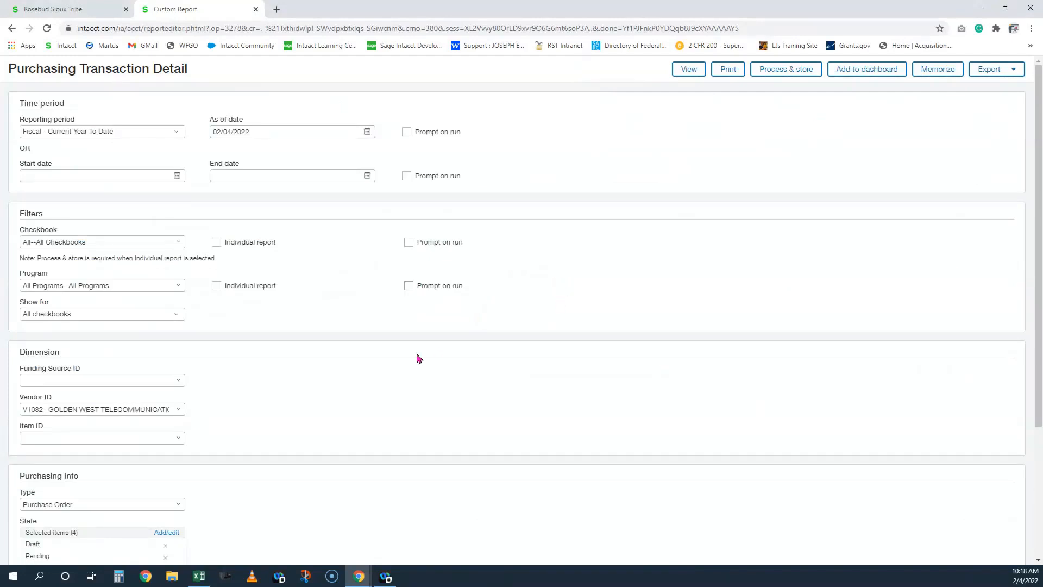
pyautogui.scroll(-1, 169, 341)
pyautogui.scroll(-2, 325, 325)
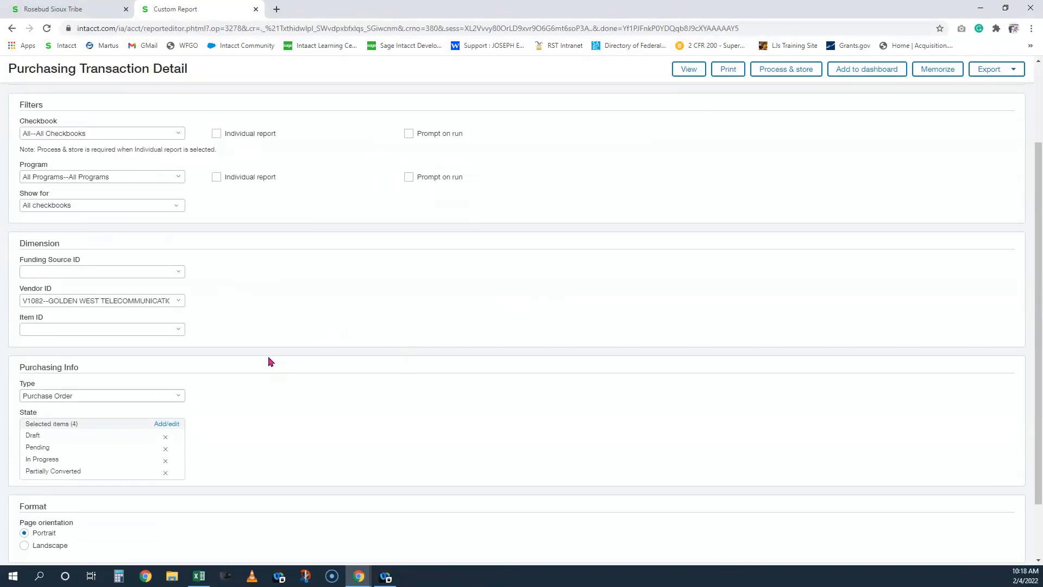
pyautogui.scroll(-2, 255, 360)
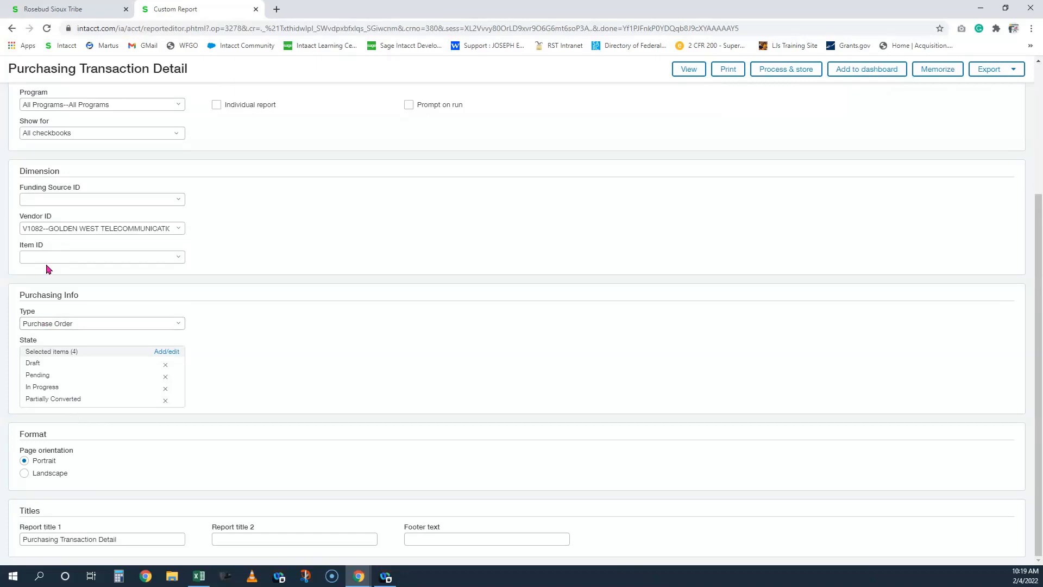
pyautogui.click(180, 325)
pyautogui.scroll(-5, 126, 401)
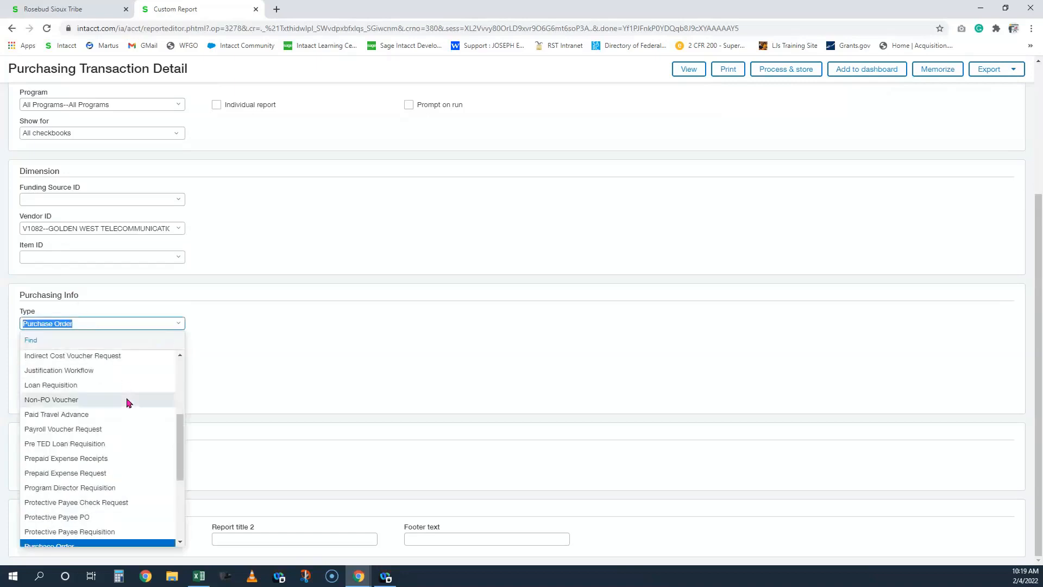
pyautogui.scroll(-2, 128, 400)
pyautogui.scroll(-1, 121, 400)
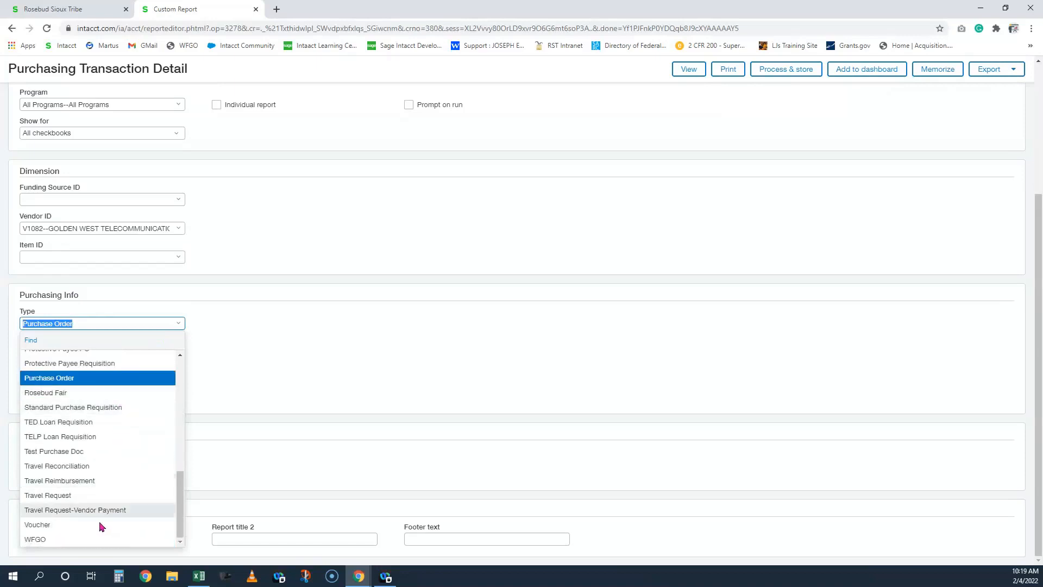
pyautogui.click(99, 525)
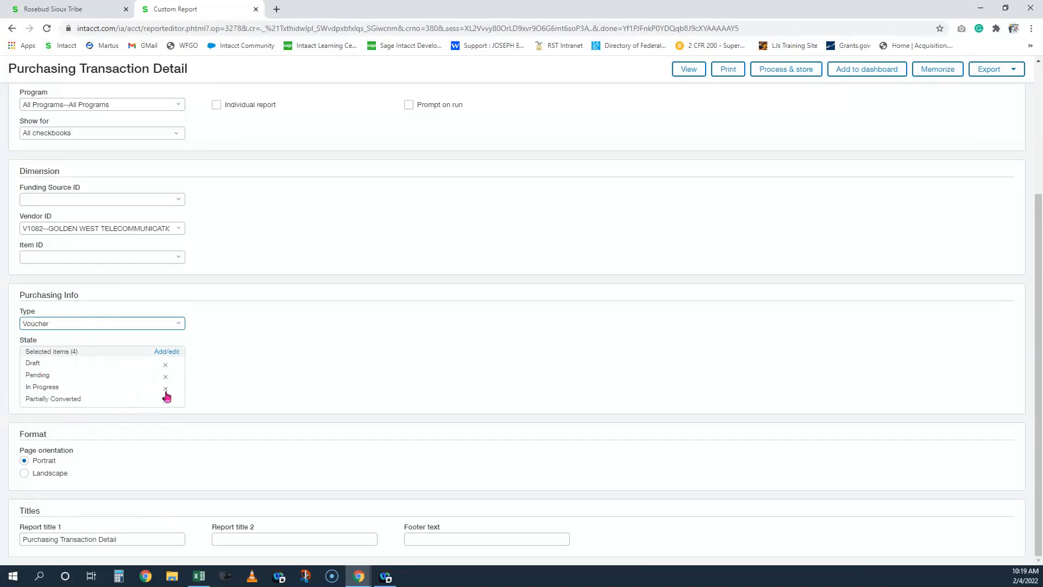
# Replace all selected states in the State filter with only Closed, and view the report on screen
pyautogui.click(167, 352)
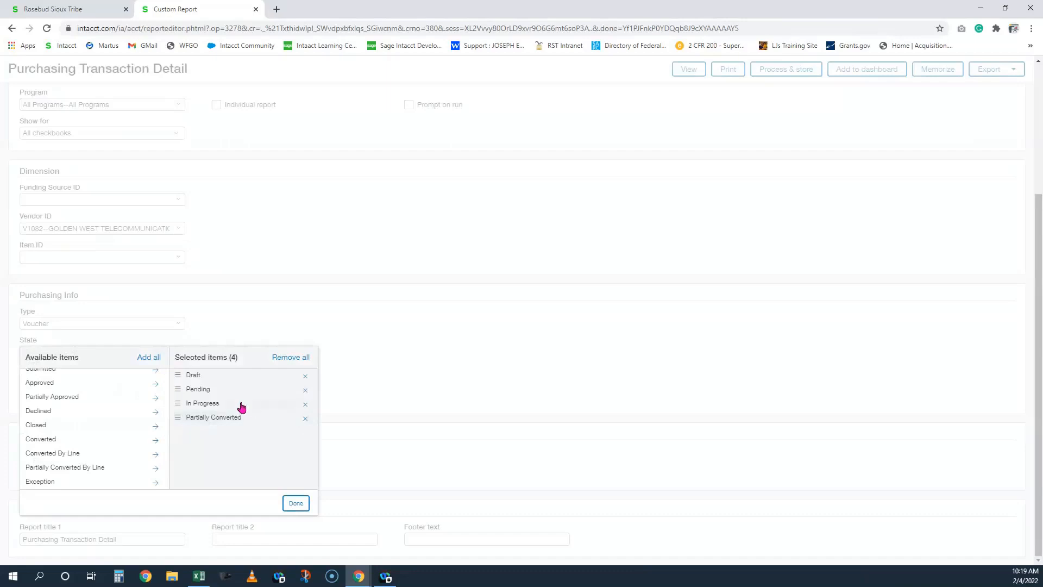
pyautogui.click(298, 358)
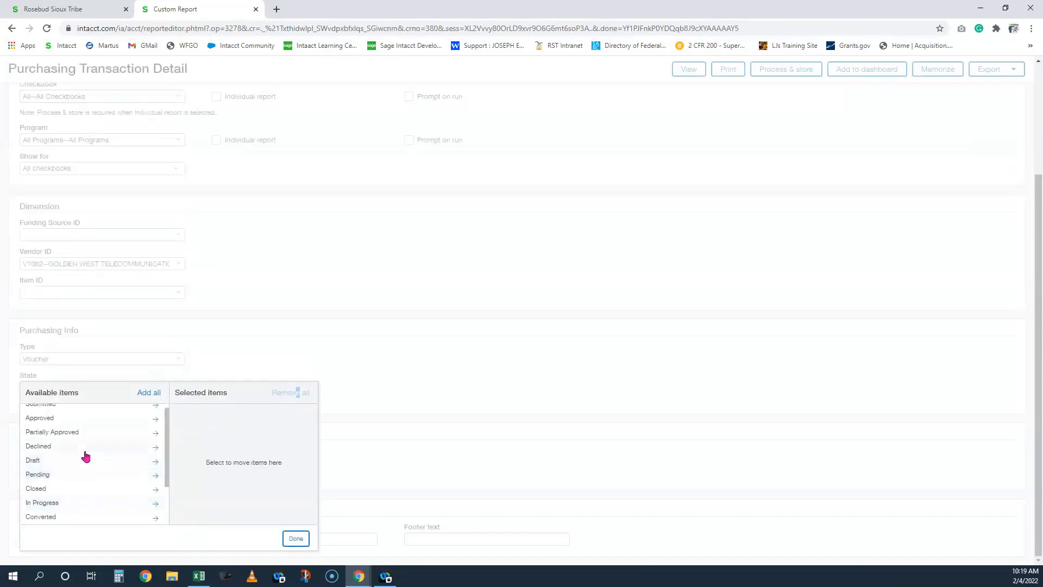
pyautogui.scroll(-1, 98, 446)
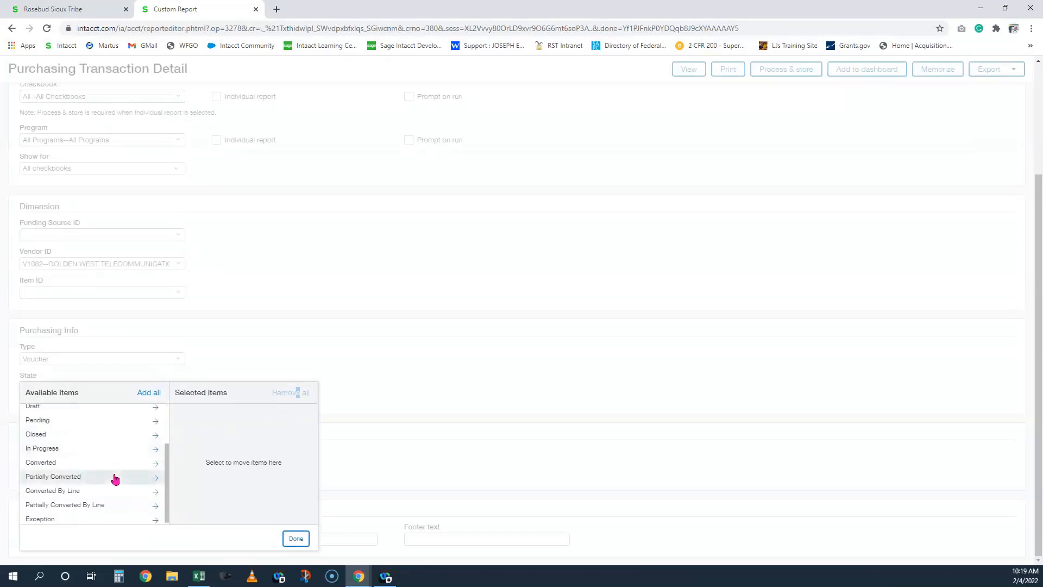
pyautogui.click(91, 440)
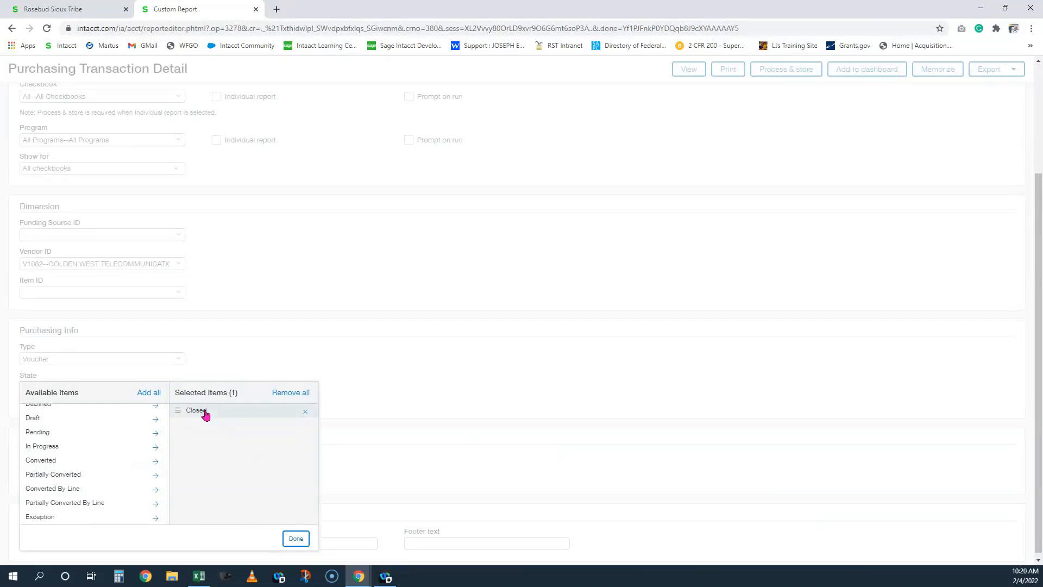
pyautogui.click(326, 517)
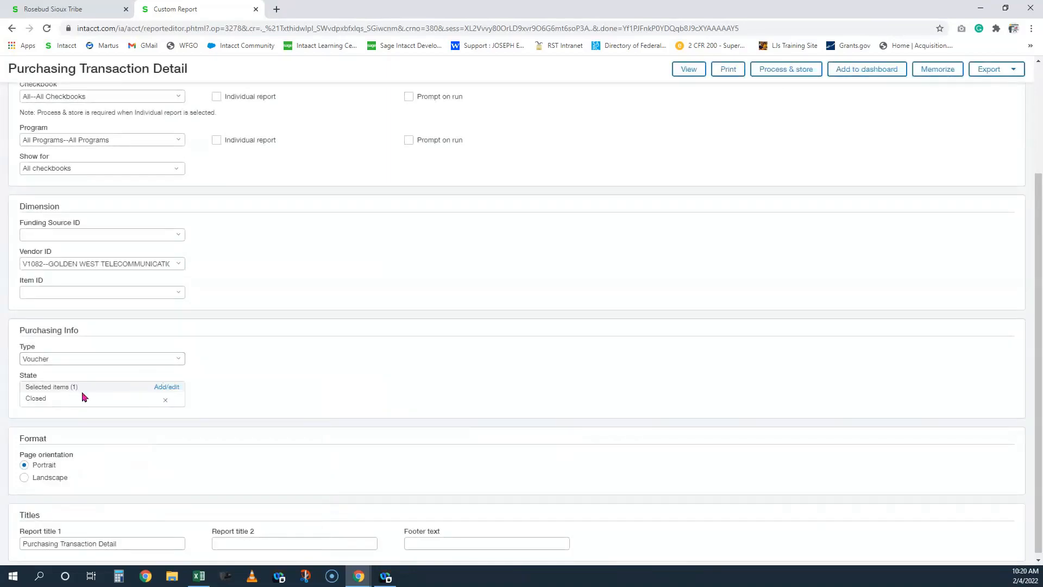
pyautogui.scroll(3, 272, 301)
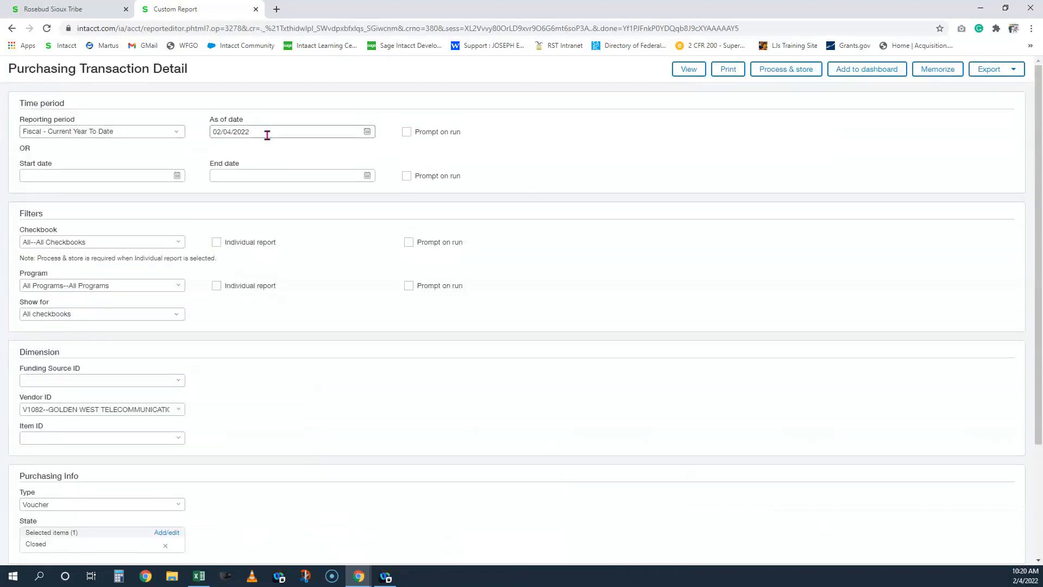
pyautogui.click(682, 74)
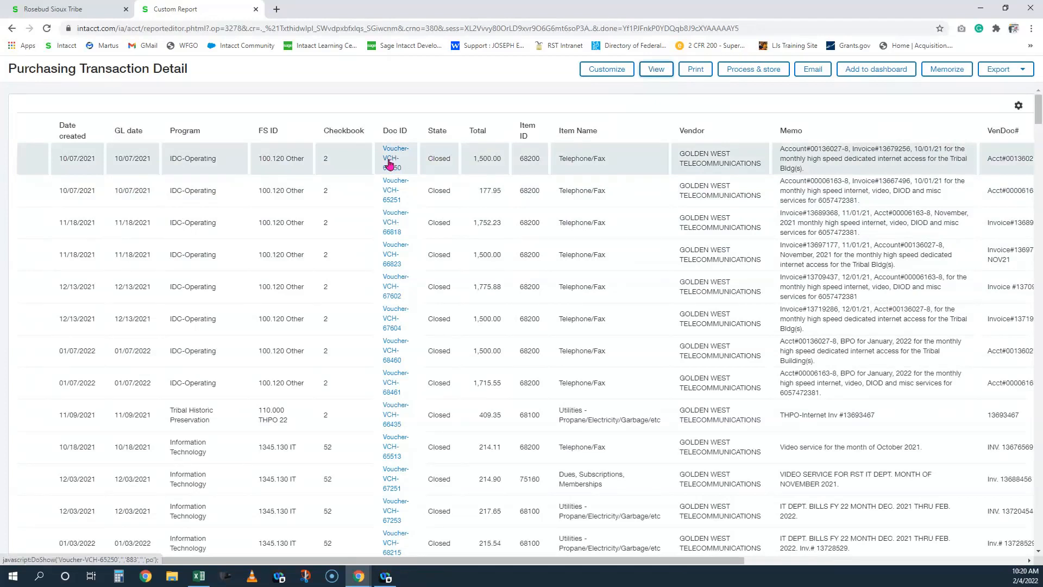
# Check which purchase order the first closed voucher in the report was converted from
pyautogui.moveTo(658, 565); pyautogui.dragTo(982, 548)
pyautogui.moveTo(993, 169); pyautogui.dragTo(972, 147)
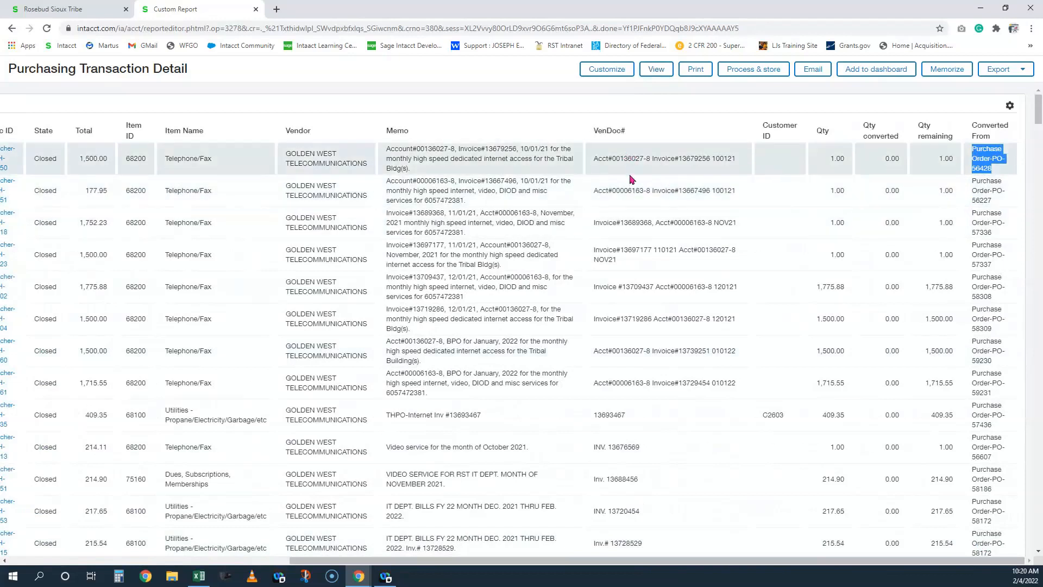
pyautogui.moveTo(704, 564); pyautogui.dragTo(389, 560)
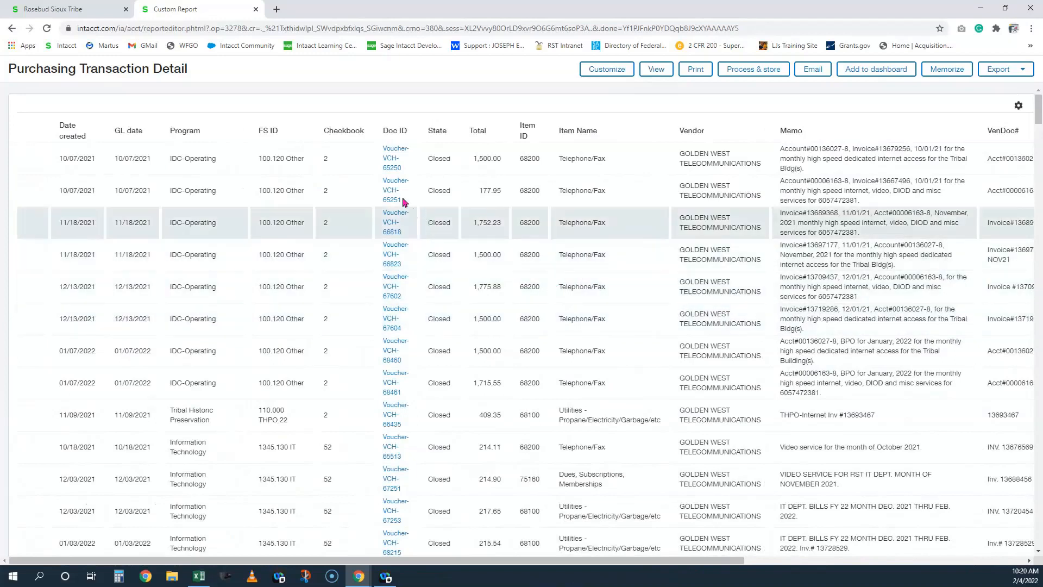
# Open the first closed voucher, examine its payment status, amounts and payment record, and return to the report
pyautogui.click(388, 169)
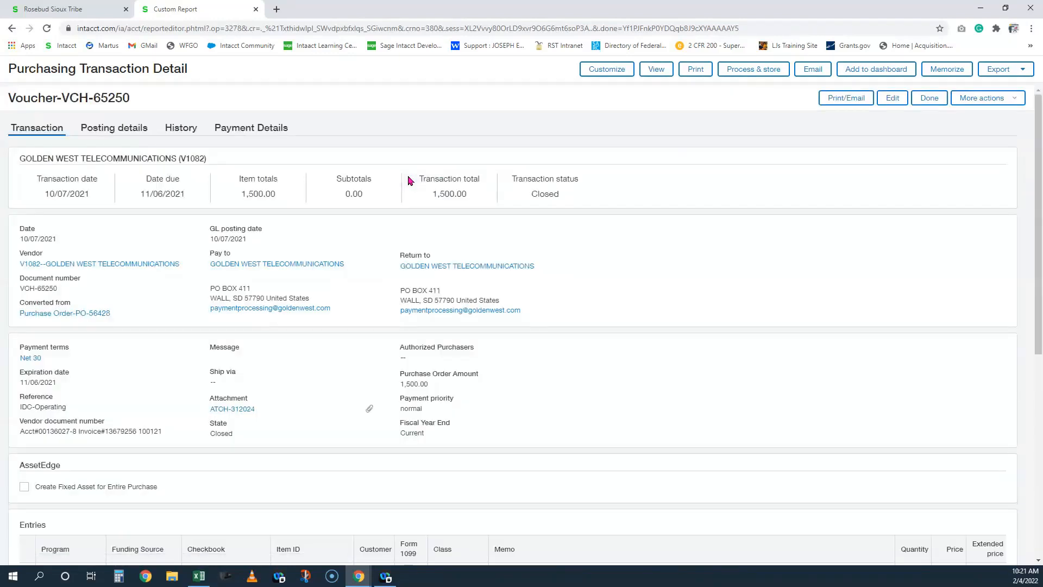
pyautogui.click(271, 134)
pyautogui.moveTo(34, 173); pyautogui.dragTo(20, 159)
pyautogui.moveTo(53, 199); pyautogui.dragTo(39, 196)
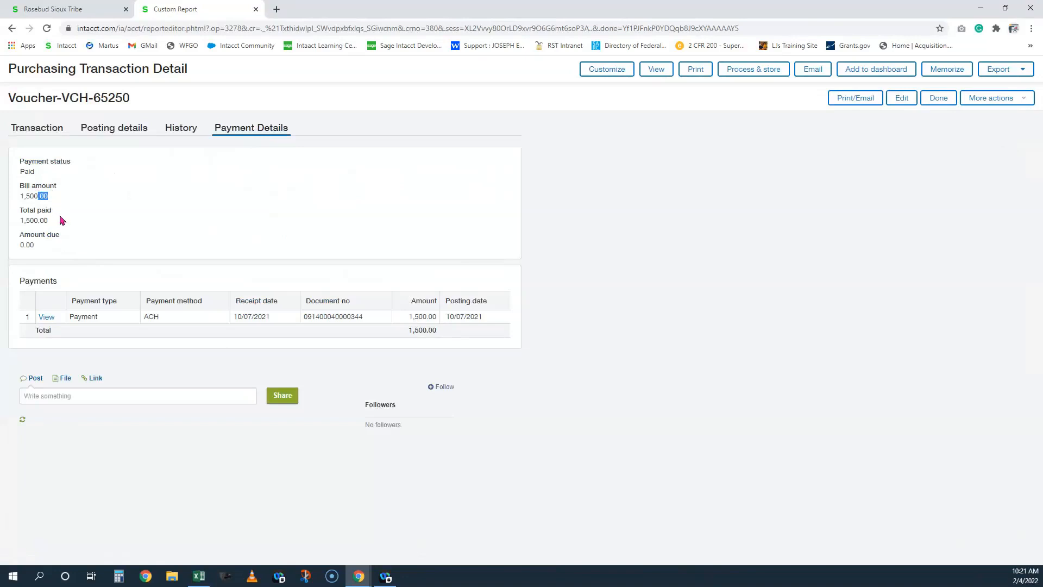
pyautogui.moveTo(82, 316); pyautogui.dragTo(158, 327)
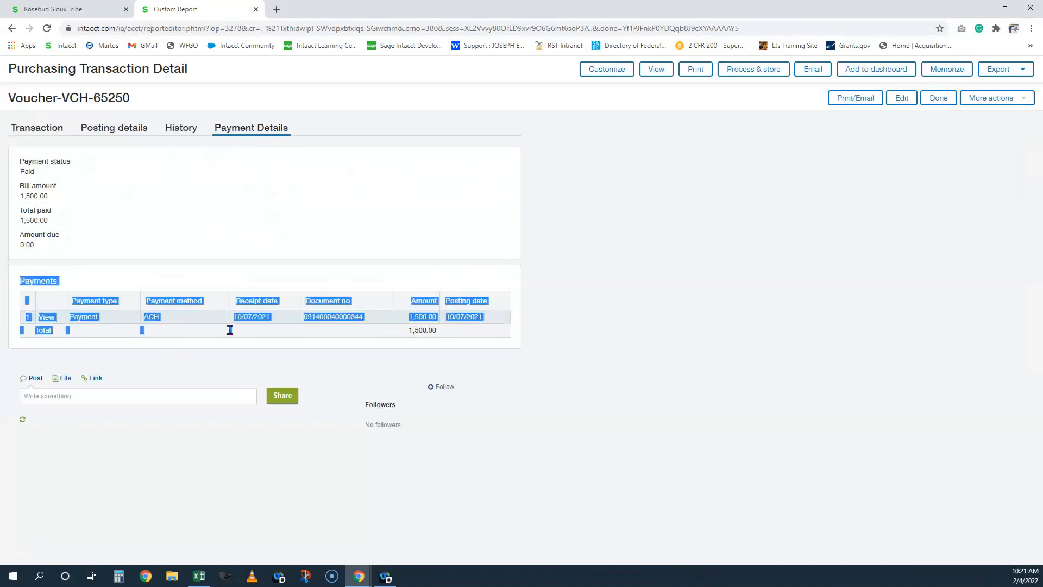
pyautogui.click(289, 320)
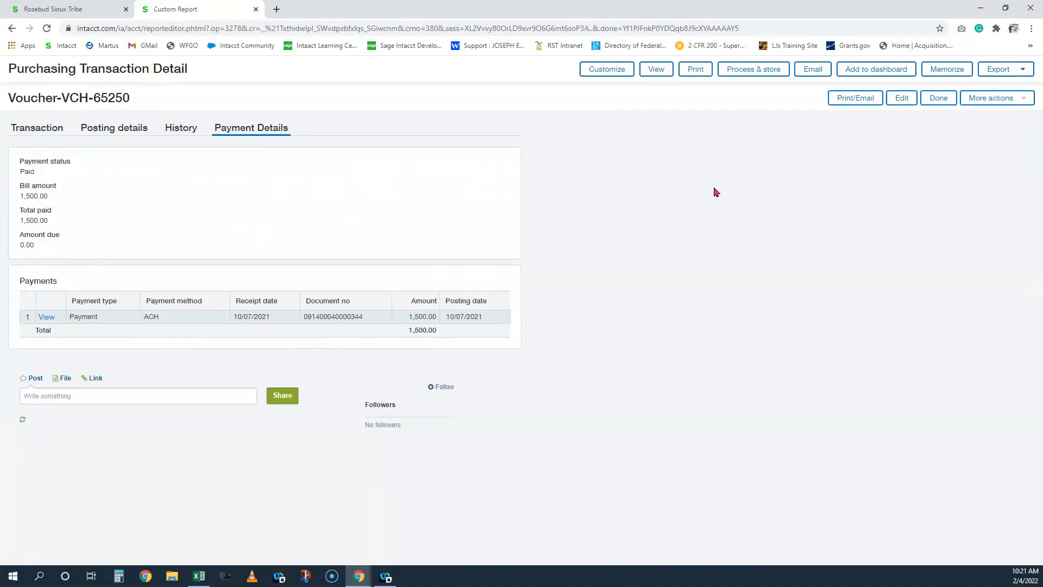
pyautogui.click(931, 99)
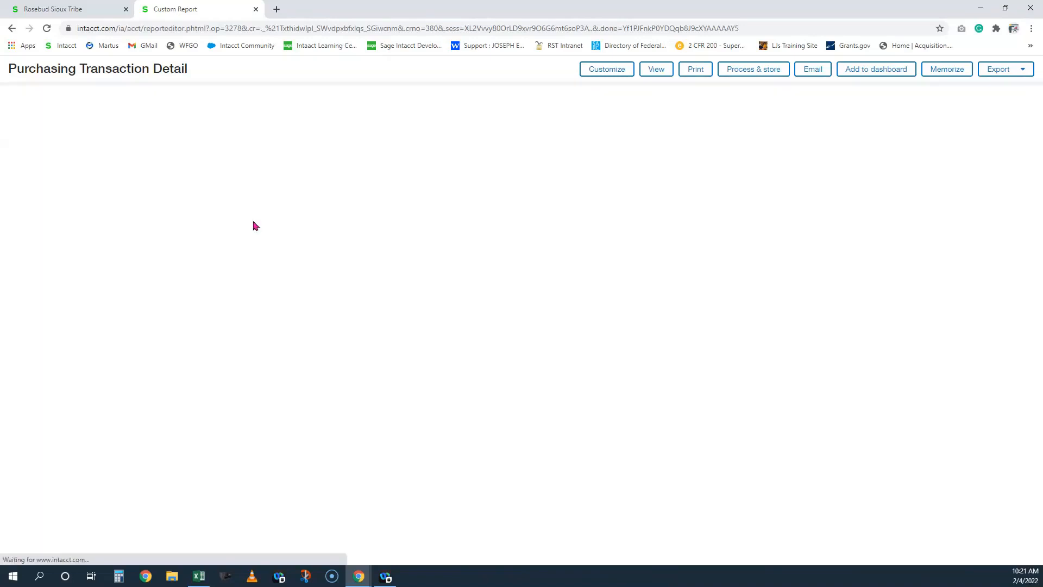
# Reopen the report's settings, replace Closed with Declined in the State filter, and view the report on screen
pyautogui.click(597, 70)
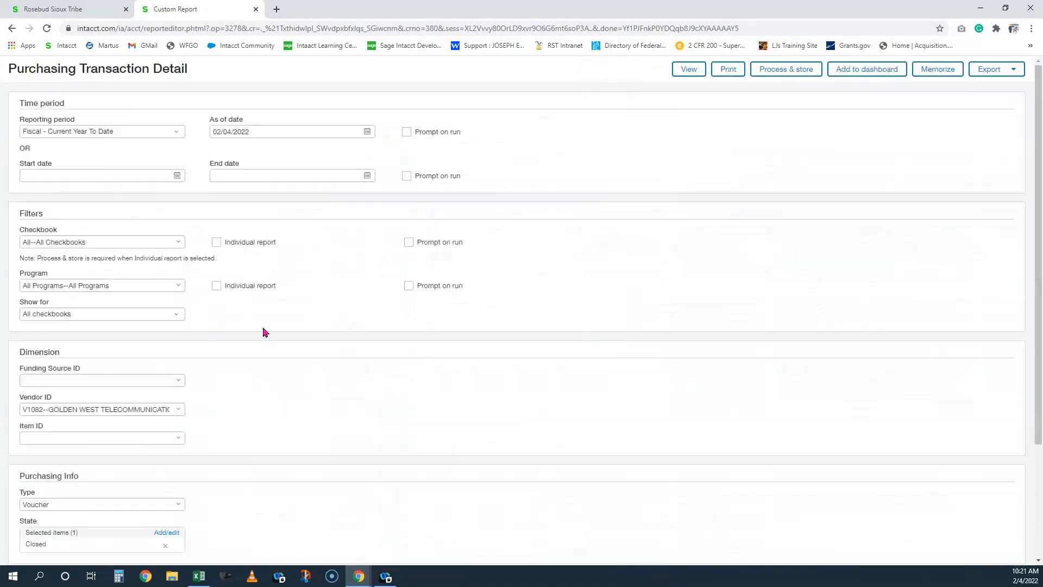
pyautogui.scroll(-1, 272, 331)
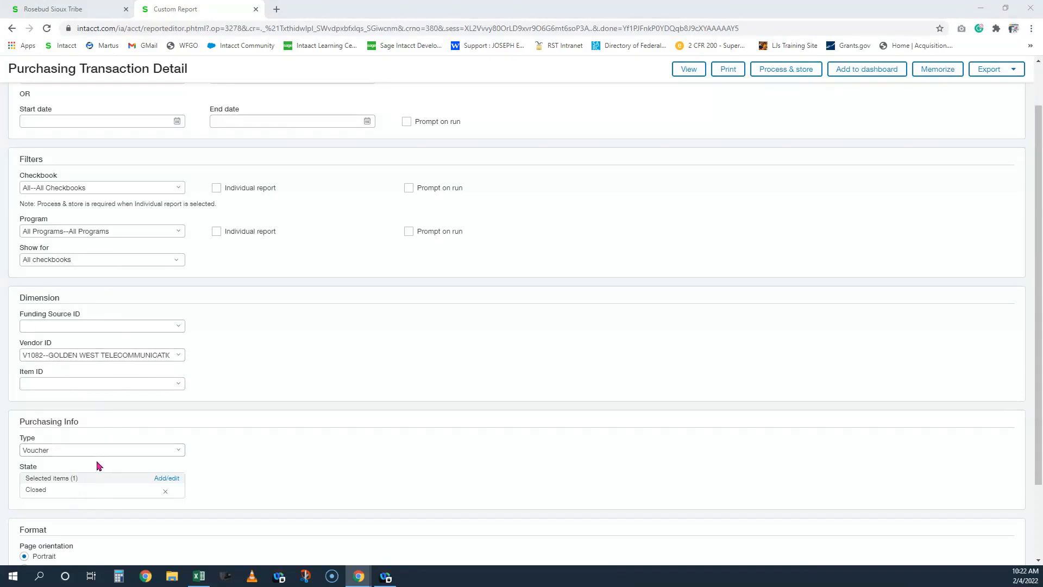
pyautogui.click(165, 493)
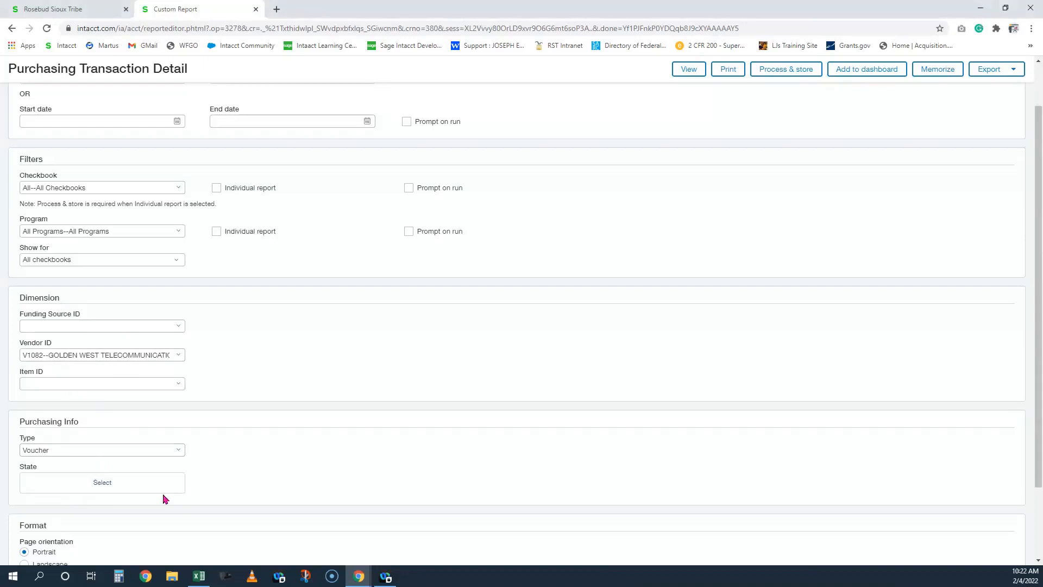
pyautogui.click(113, 484)
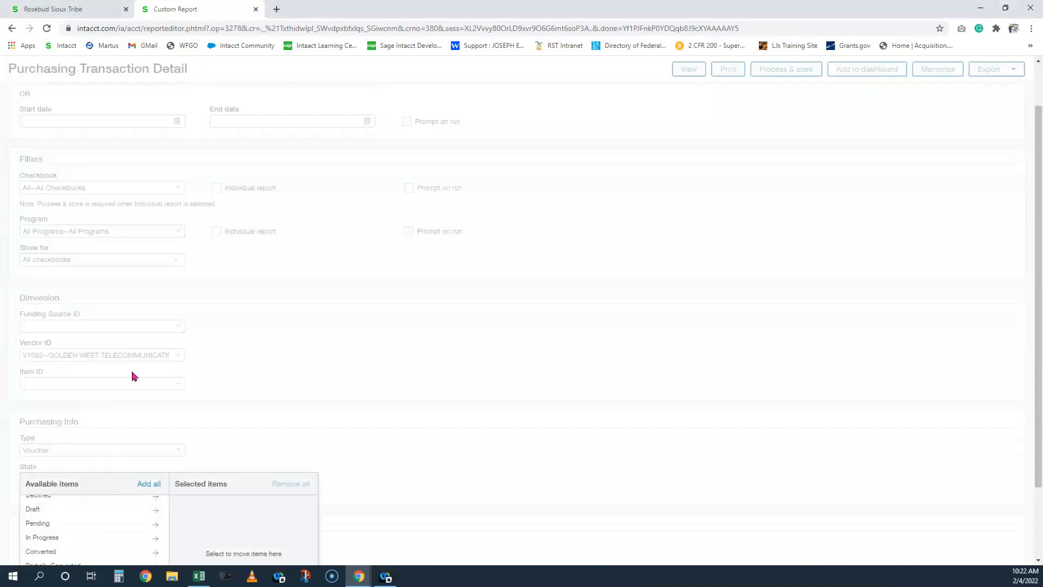
pyautogui.scroll(-2, 133, 413)
pyautogui.scroll(3, 127, 478)
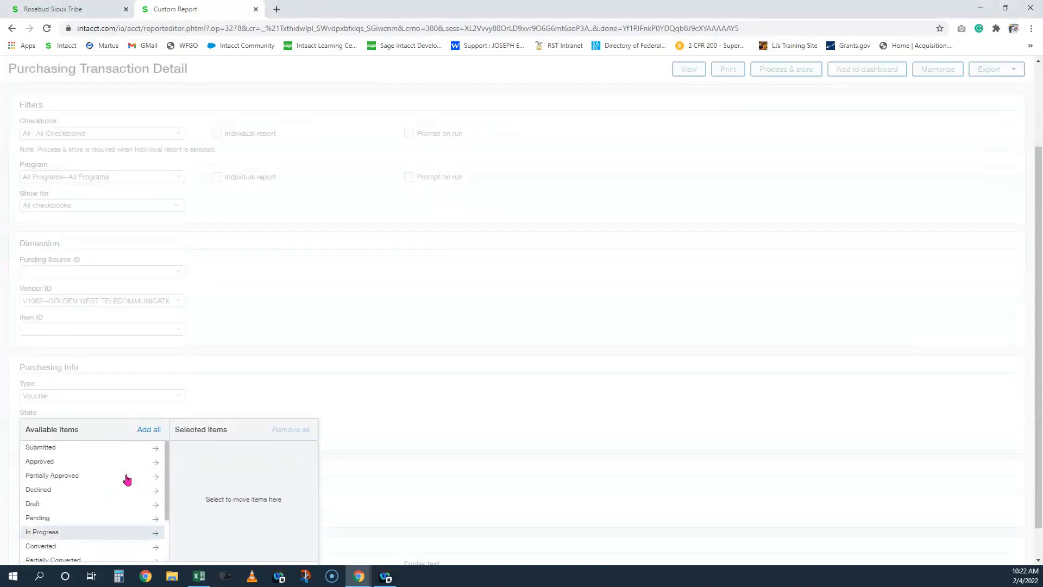
pyautogui.click(80, 491)
pyautogui.scroll(-3, 151, 480)
pyautogui.scroll(-1, 357, 438)
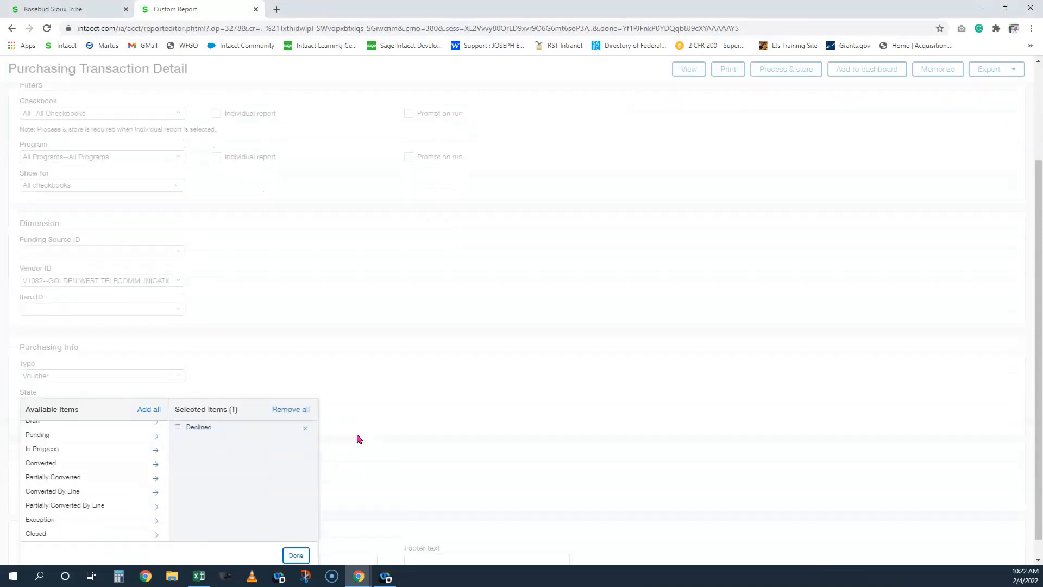
pyautogui.click(296, 535)
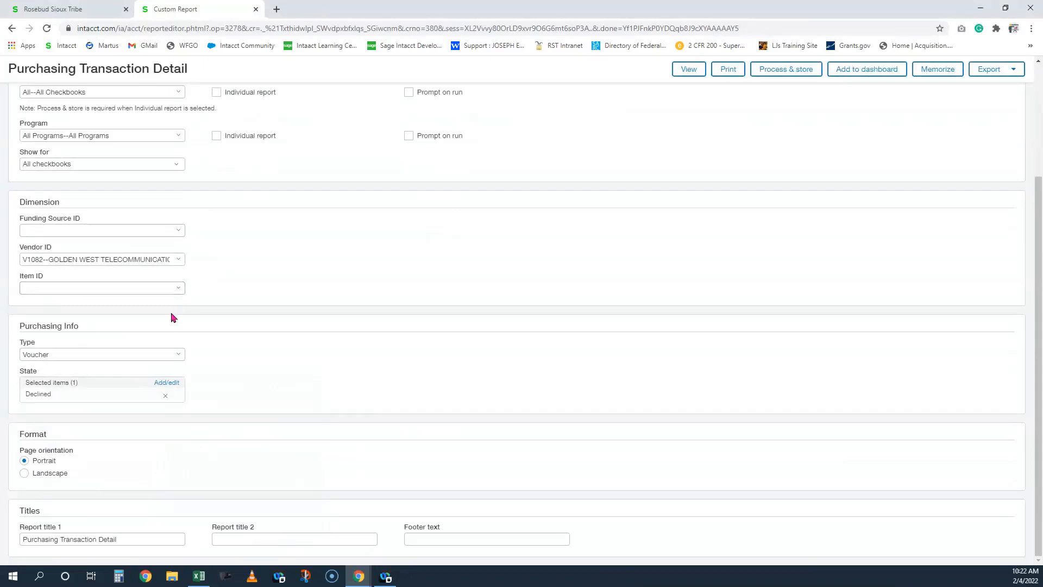
pyautogui.click(686, 69)
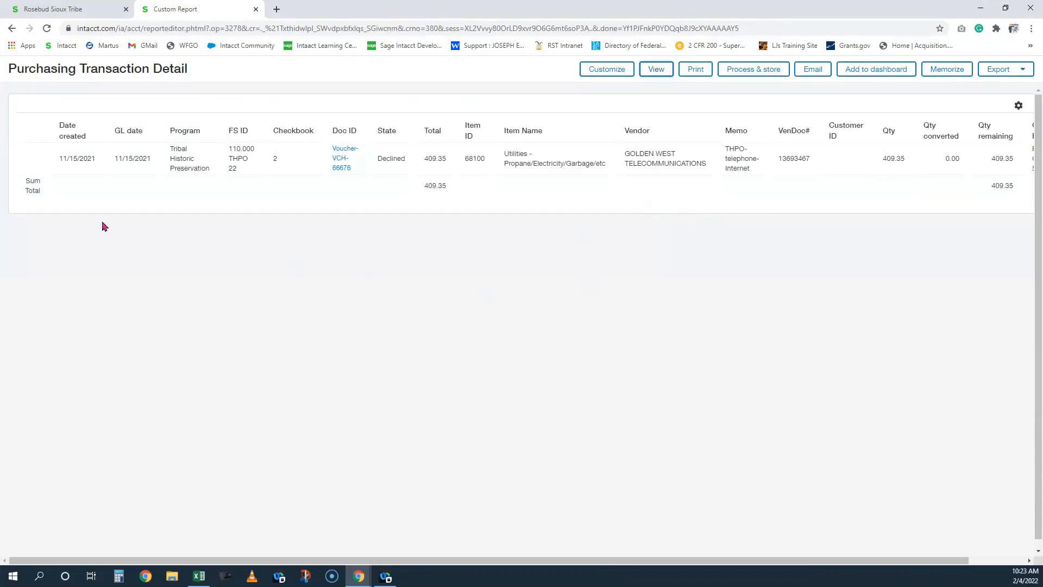
# Examine the declined voucher's creation date and the program it belongs to
pyautogui.moveTo(61, 159); pyautogui.dragTo(97, 163)
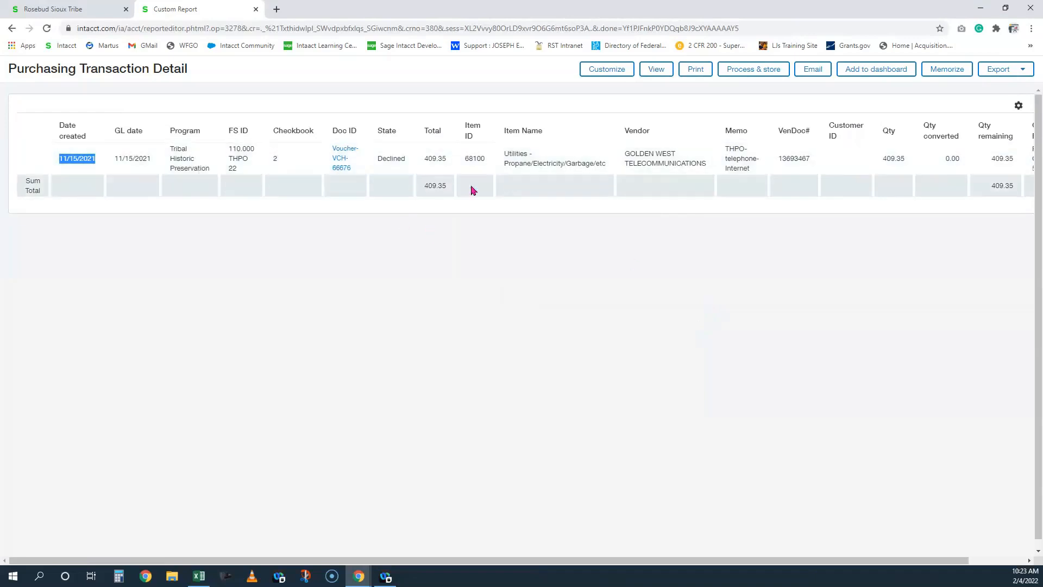
pyautogui.moveTo(191, 163); pyautogui.dragTo(168, 148)
pyautogui.click(287, 271)
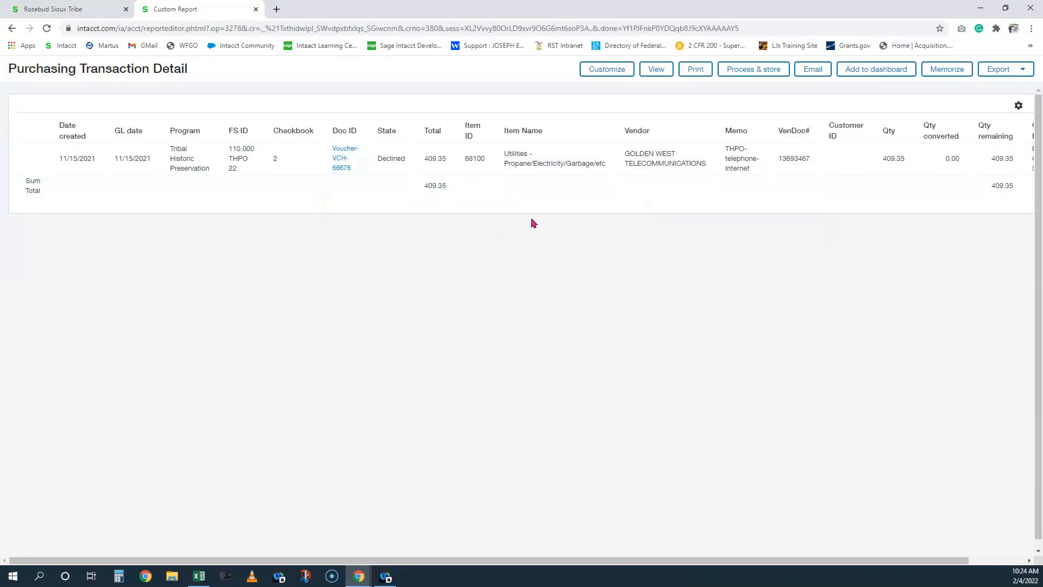
# Open the storage options for processing and storing the report, and set the run date to 03/01/2021
pyautogui.click(754, 69)
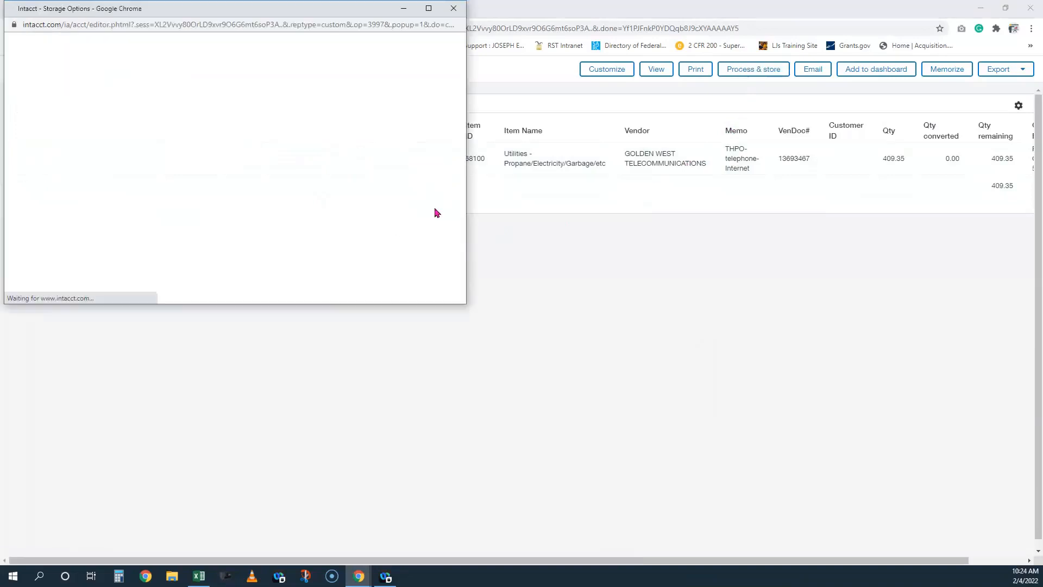
pyautogui.moveTo(311, 12); pyautogui.dragTo(482, 95)
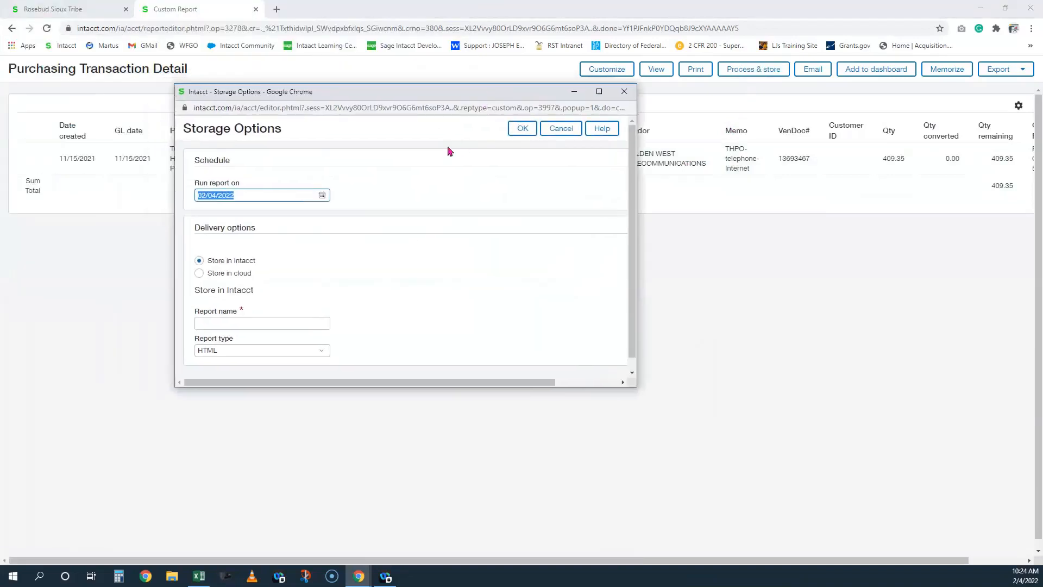
pyautogui.click(599, 91)
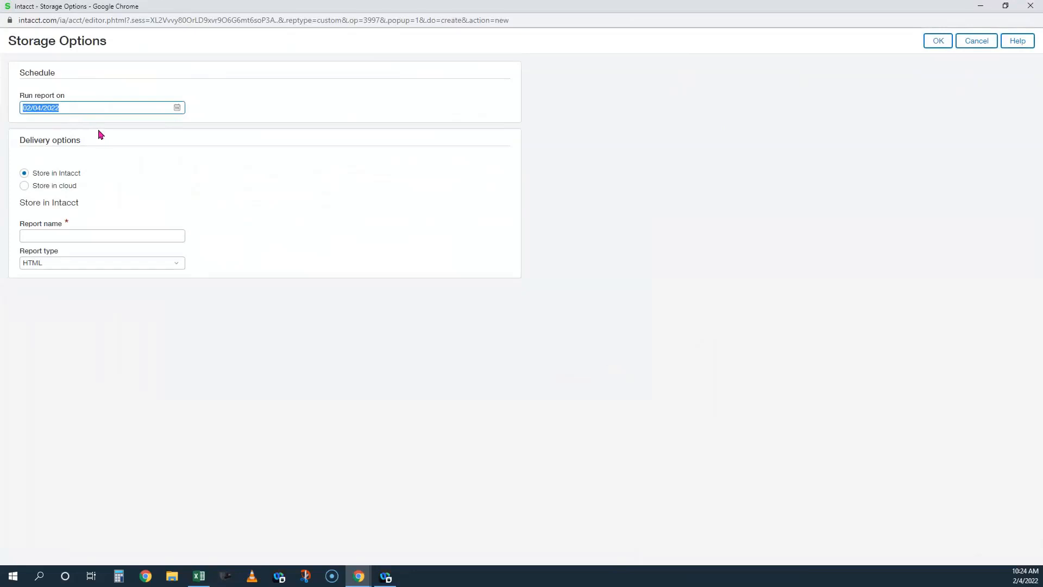
pyautogui.write('3/01/202')
pyautogui.write('1')
pyautogui.click(307, 201)
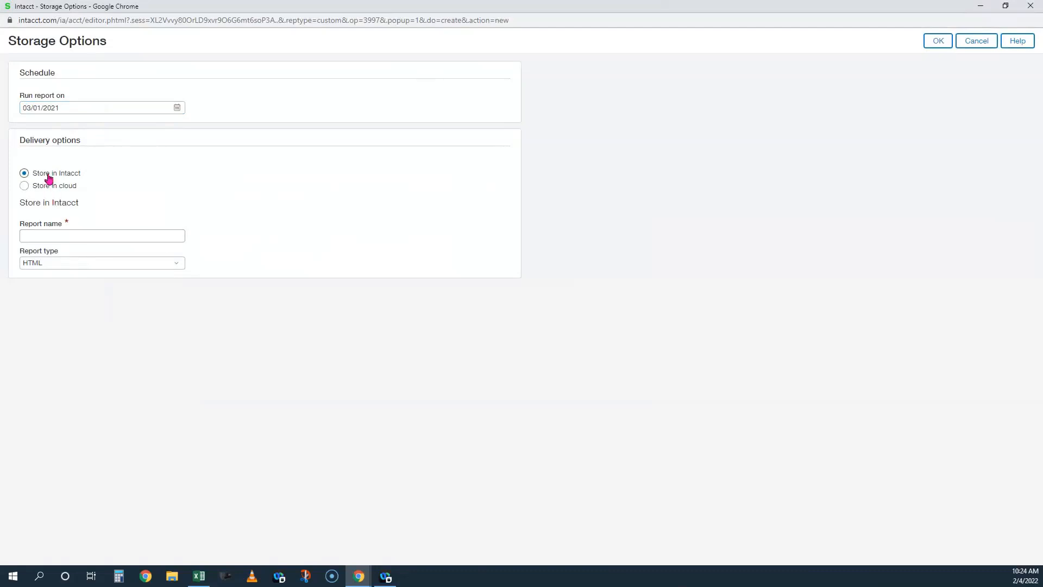
# Name the stored report "Declined Vouchers", set its report type to Printable, and submit it for processing
pyautogui.click(61, 234)
pyautogui.write('Declined Vouchers')
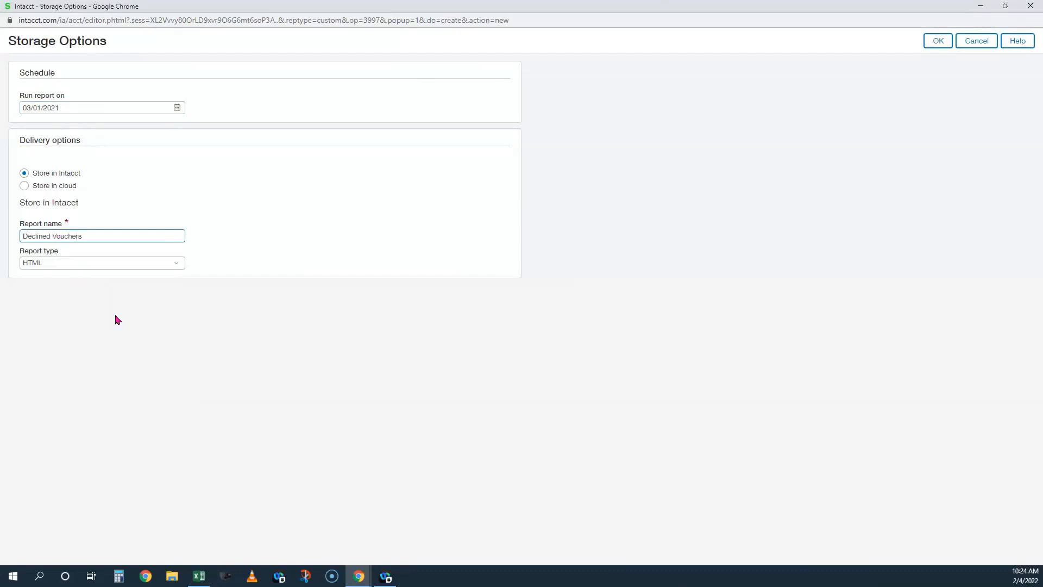
pyautogui.click(63, 264)
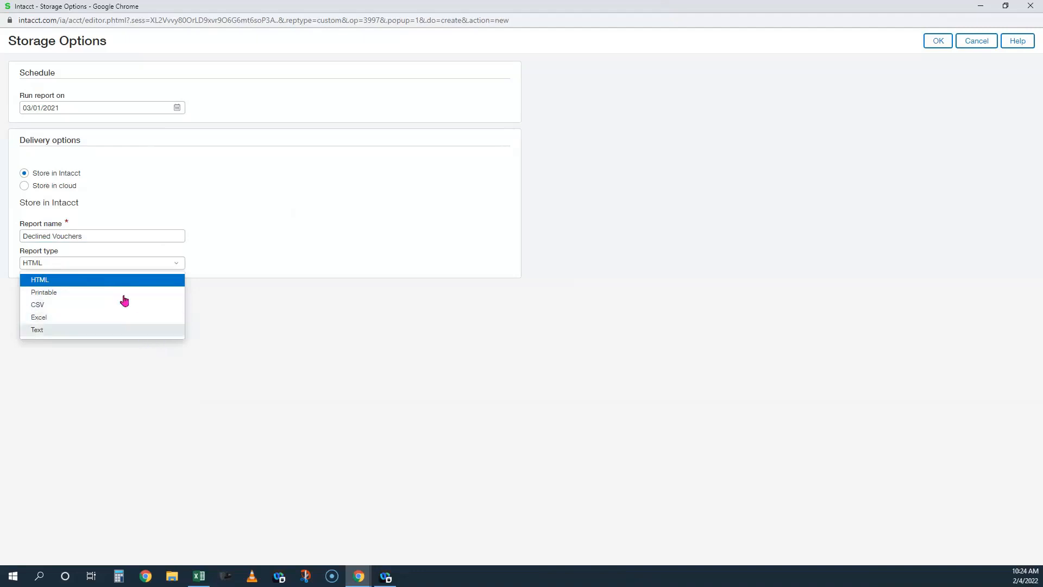
pyautogui.click(75, 294)
pyautogui.click(554, 303)
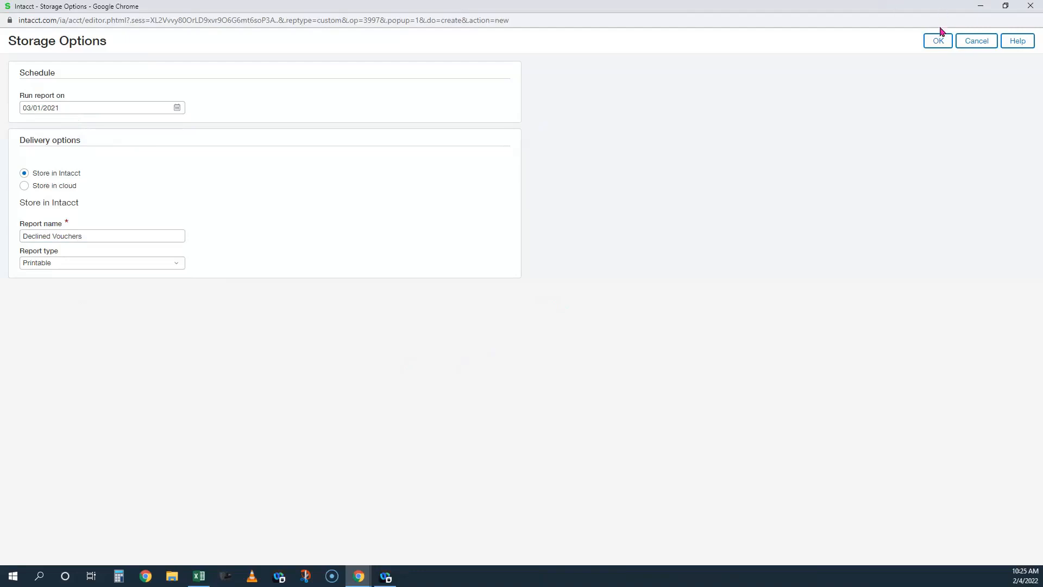
pyautogui.click(937, 47)
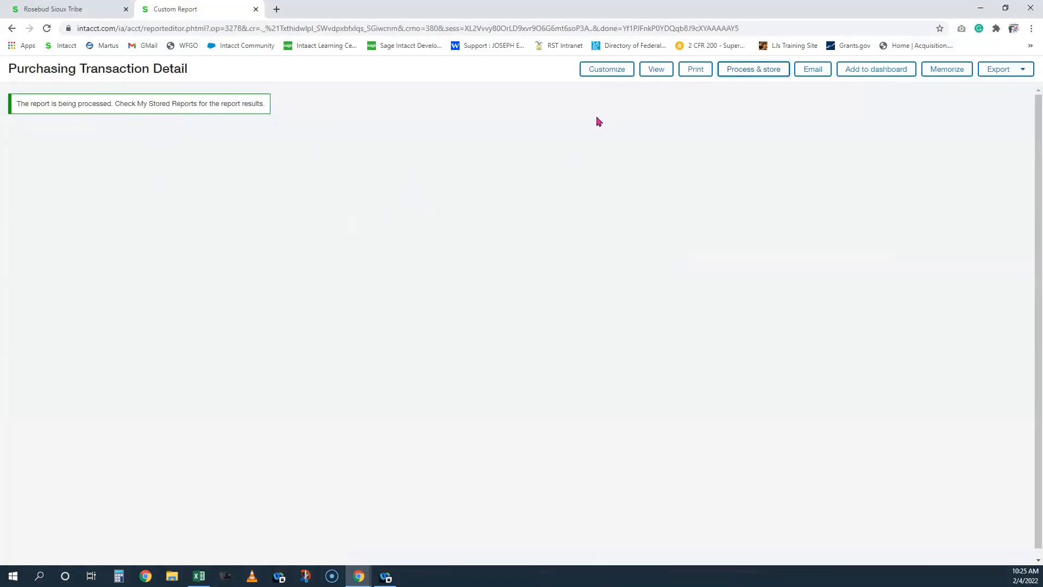
# View the report on screen again, and check the Reports Center's user account options for My preferences before returning to the report
pyautogui.click(656, 69)
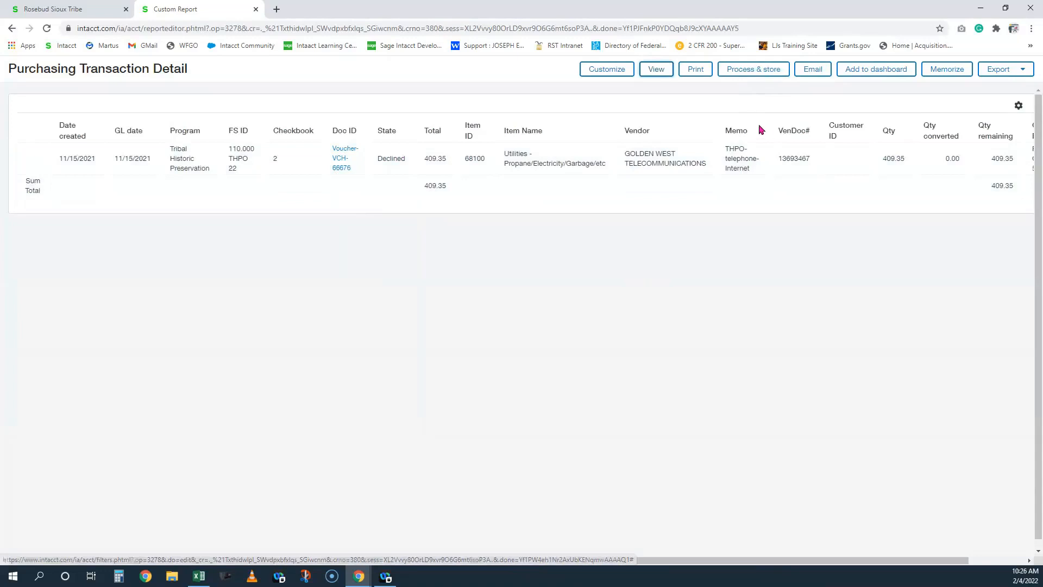
pyautogui.click(78, 14)
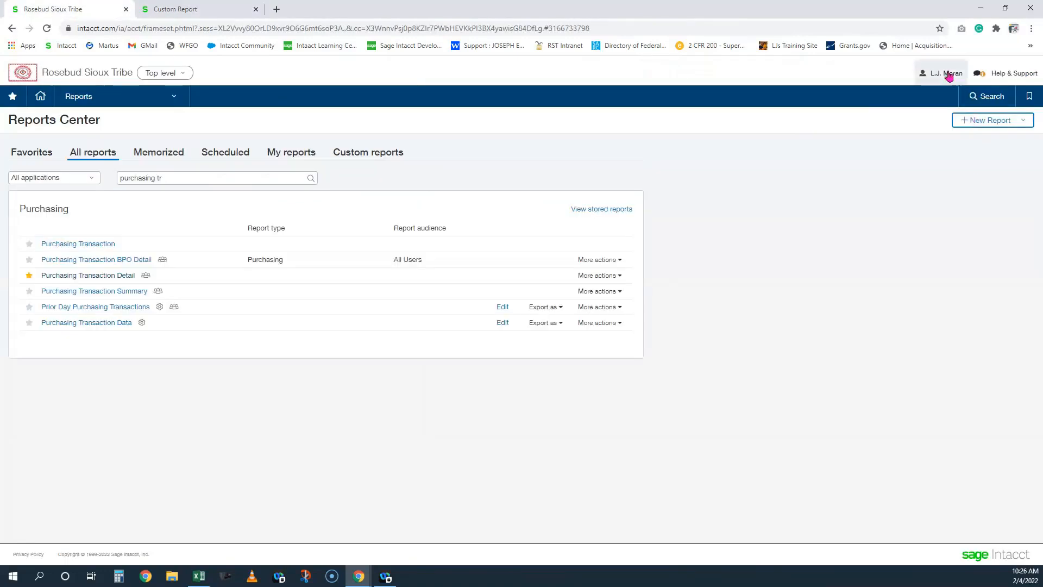
pyautogui.moveTo(951, 78)
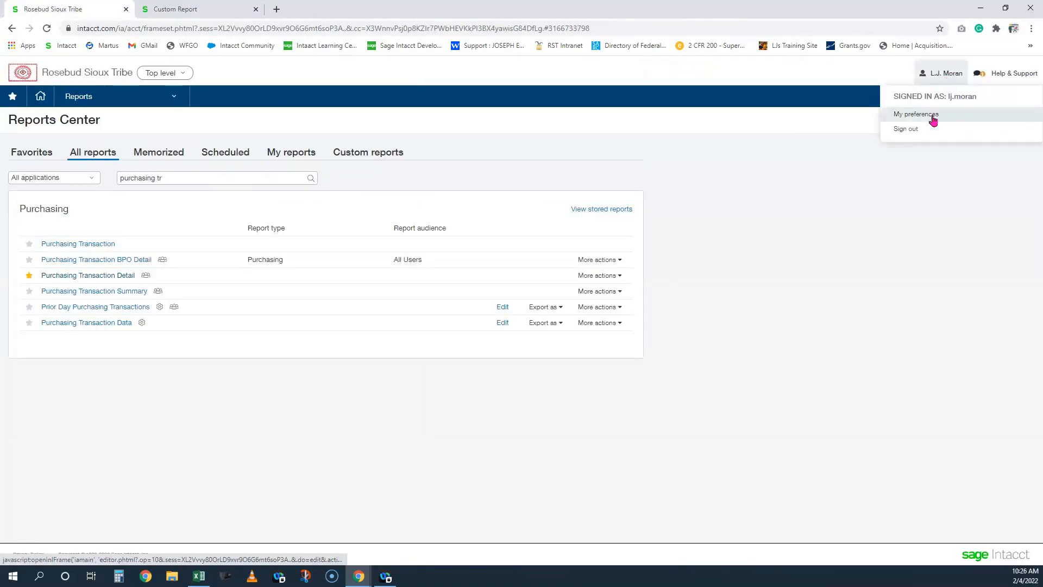
pyautogui.click(201, 7)
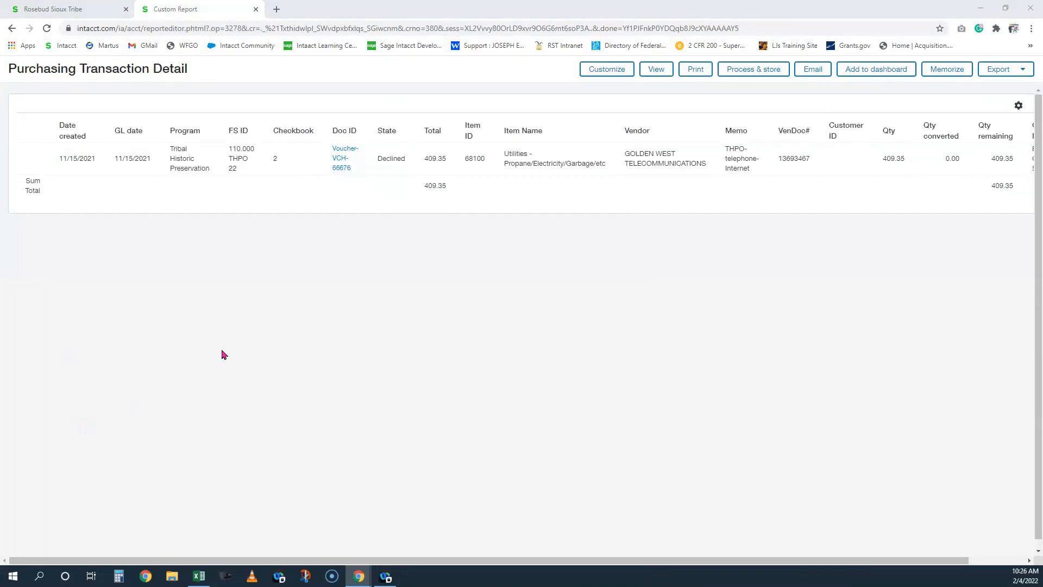
# Reopen the report's settings, clear the Vendor ID filter, and set the date range from 02/01/2021 to 02/04/2022
pyautogui.click(603, 69)
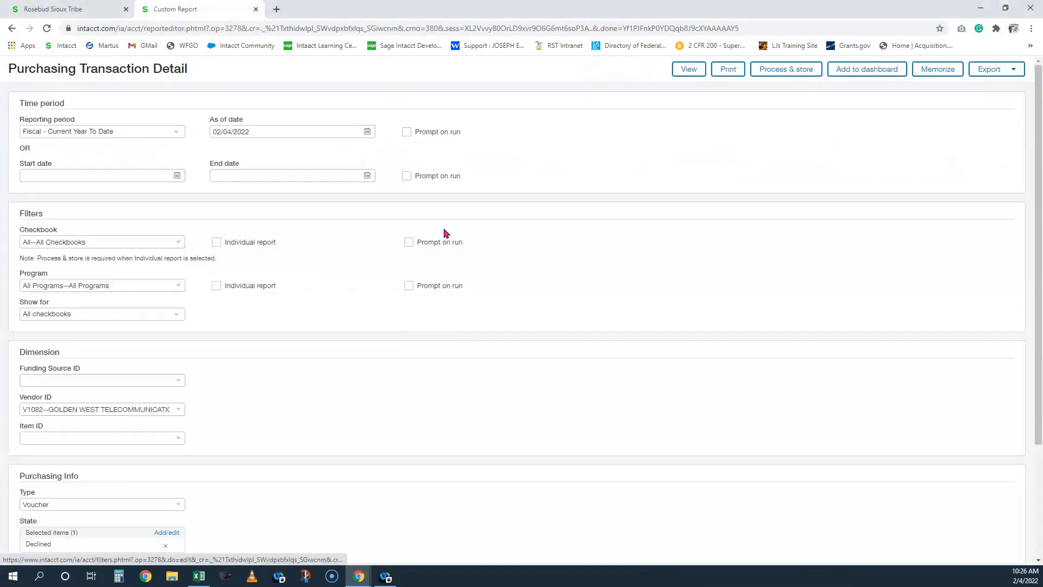
pyautogui.click(98, 412)
pyautogui.press('BackSpace')
pyautogui.click(418, 402)
pyautogui.click(63, 175)
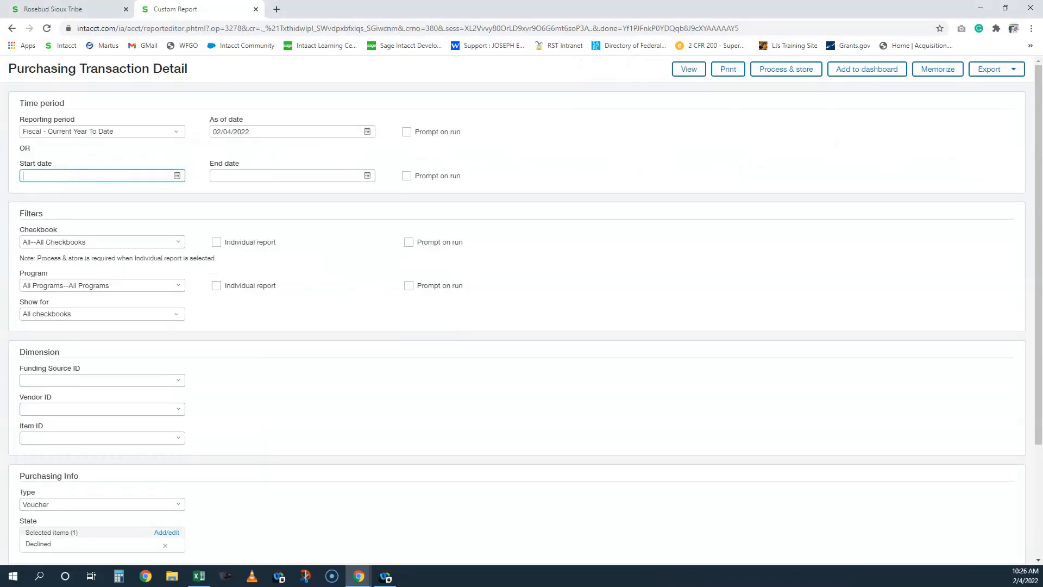
pyautogui.write('2/1/21')
pyautogui.press('Tab')
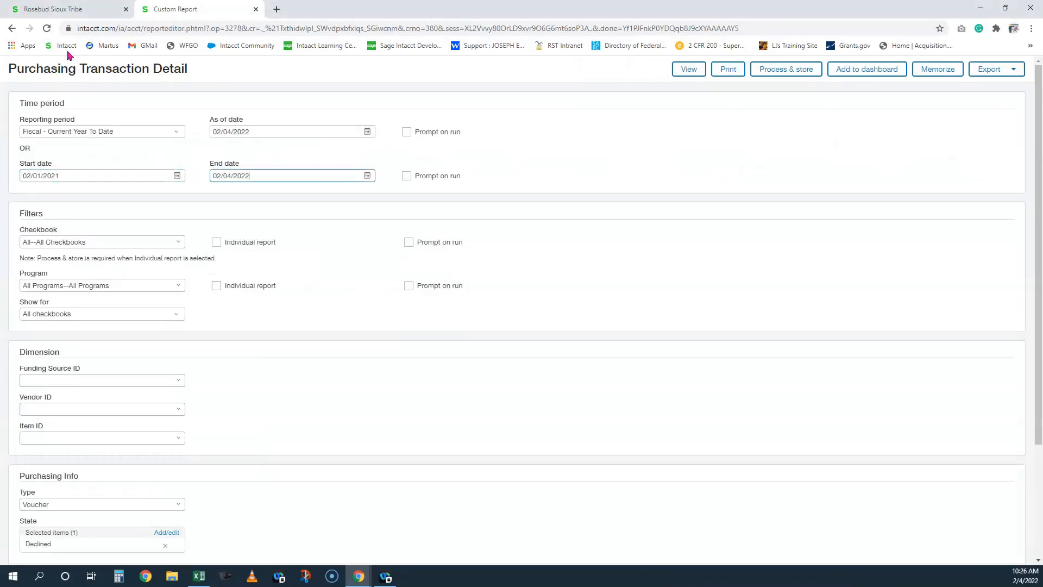
# Filter the report by checkbook 2--Disbursement Account and program 123--Finance
pyautogui.scroll(-1, 314, 283)
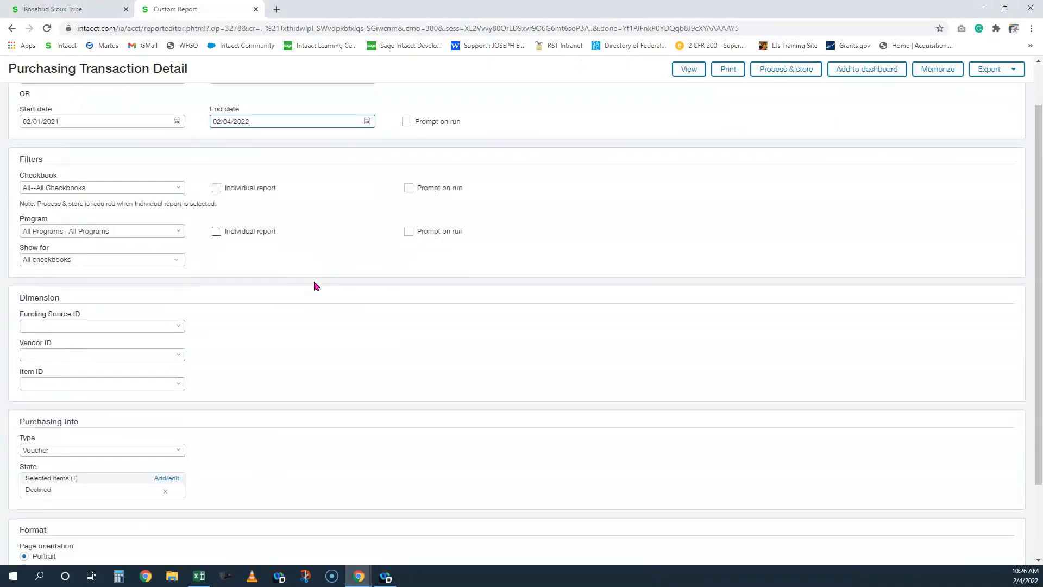
pyautogui.scroll(1, 160, 326)
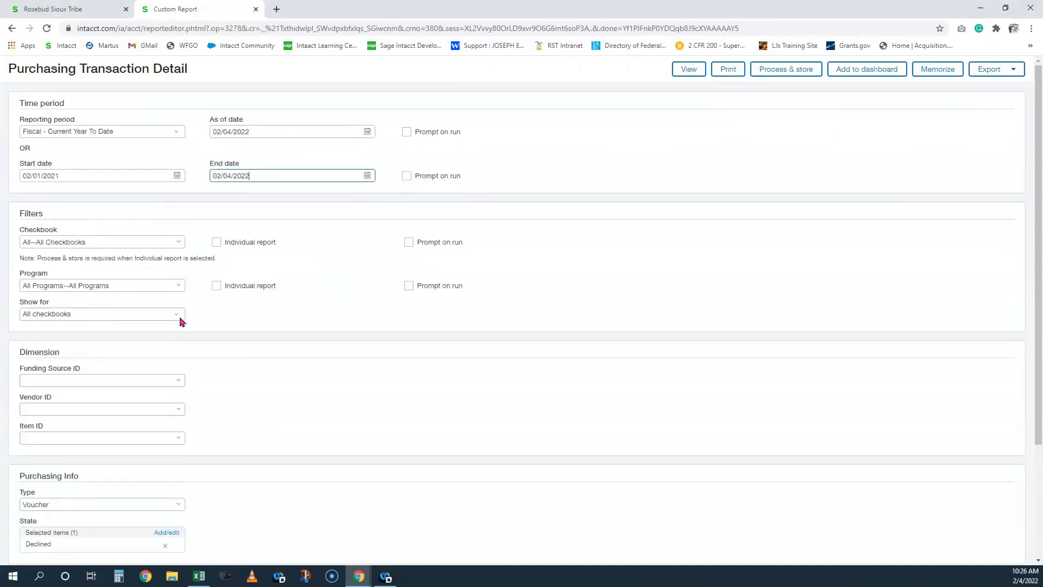
pyautogui.scroll(-1, 130, 348)
pyautogui.click(83, 188)
pyautogui.write('2-')
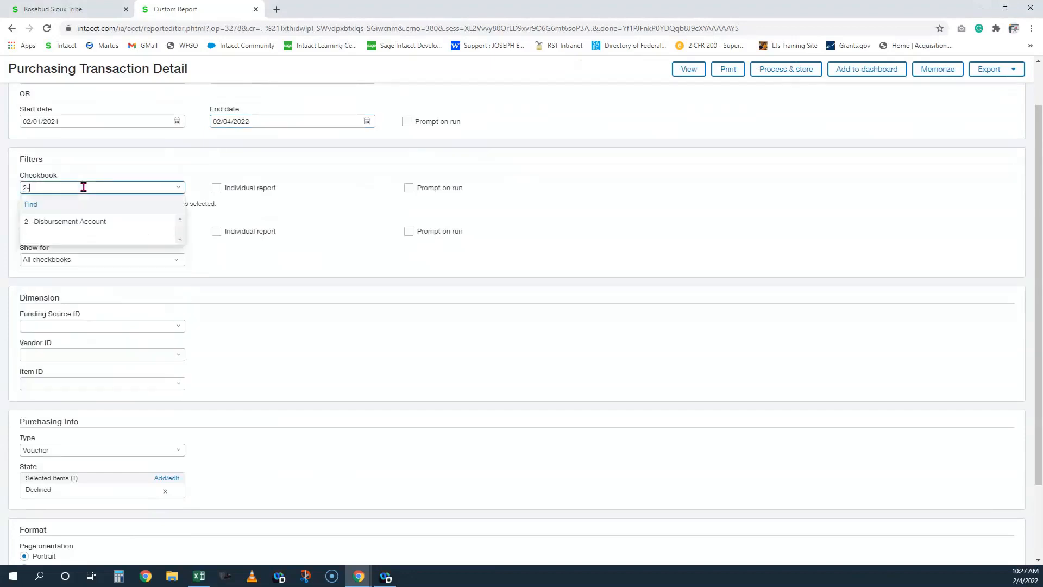
pyautogui.click(82, 222)
pyautogui.click(76, 230)
pyautogui.write('123')
pyautogui.click(95, 266)
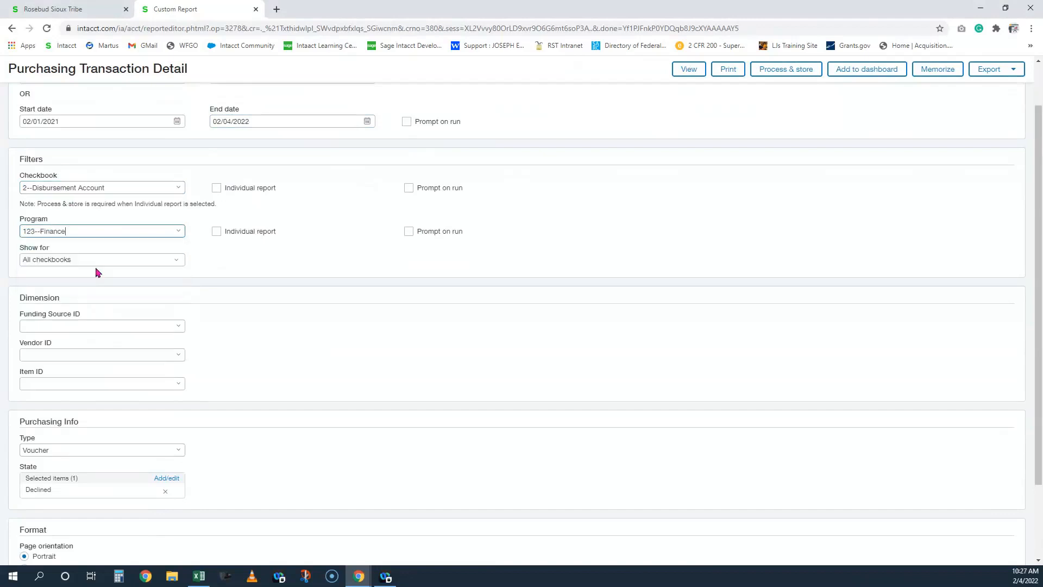
# Set the Vendor ID filter to V1126--RST INFORMATION TECHNOLOGY DEPT and remove Declined from the State filter
pyautogui.click(51, 353)
pyautogui.write('rst')
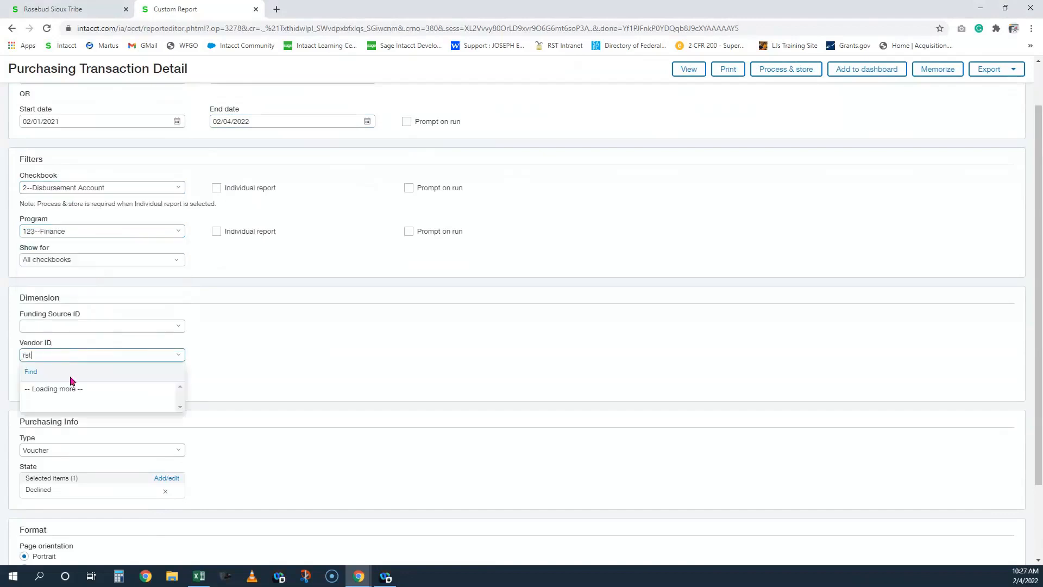
pyautogui.write(' inf')
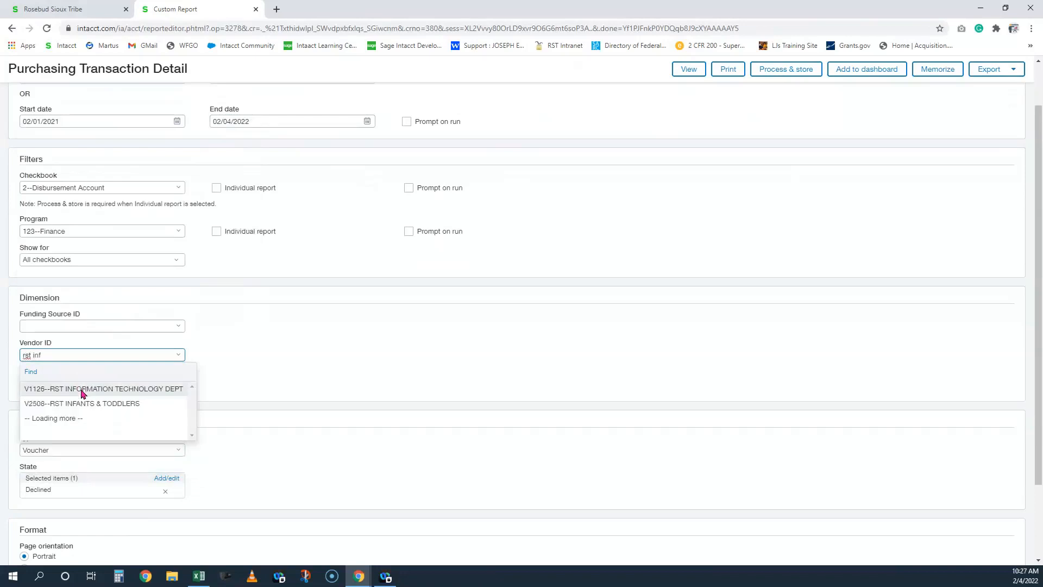
pyautogui.click(83, 390)
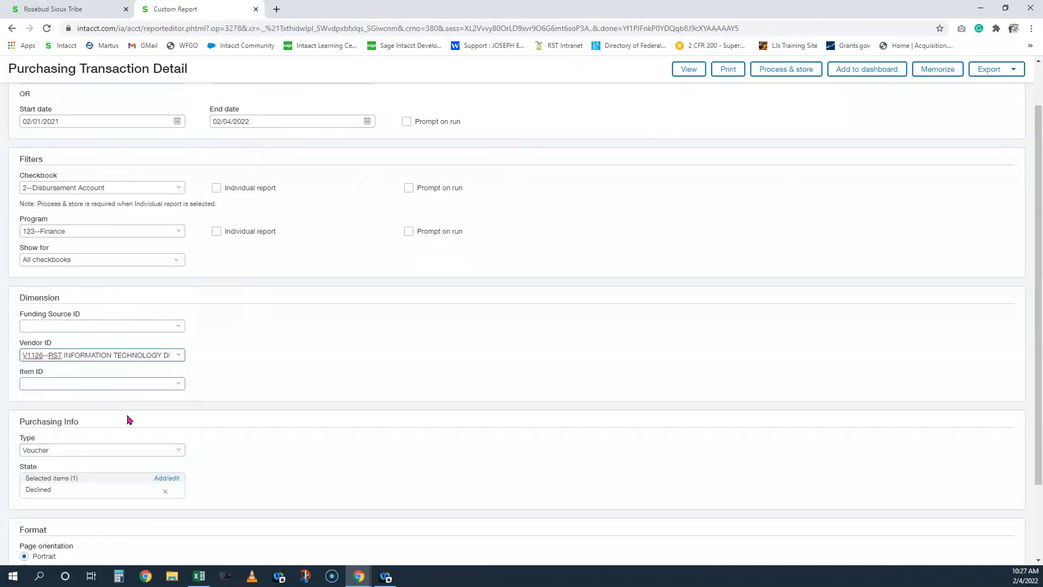
pyautogui.click(163, 494)
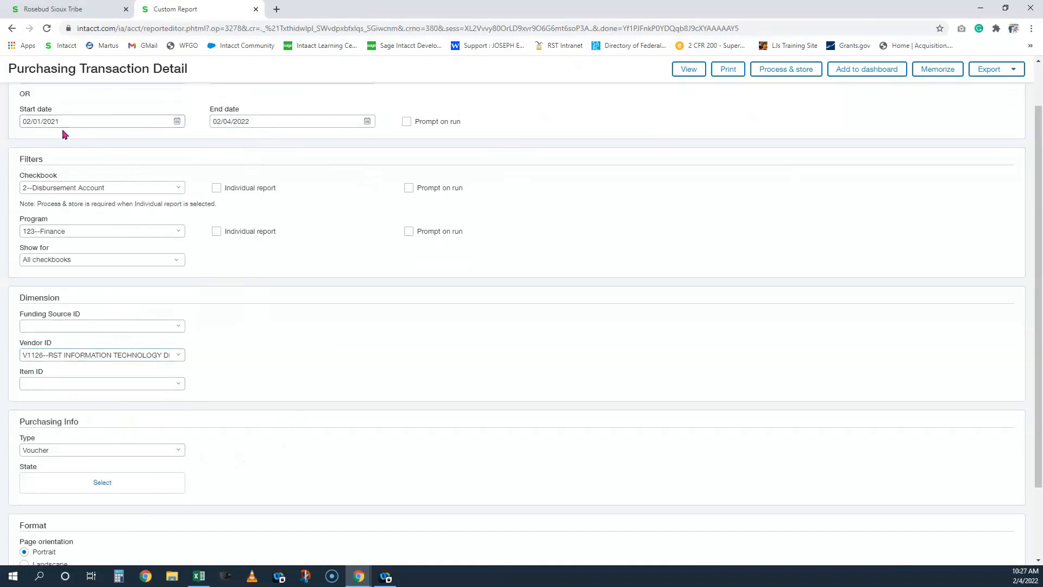
pyautogui.scroll(1, 61, 136)
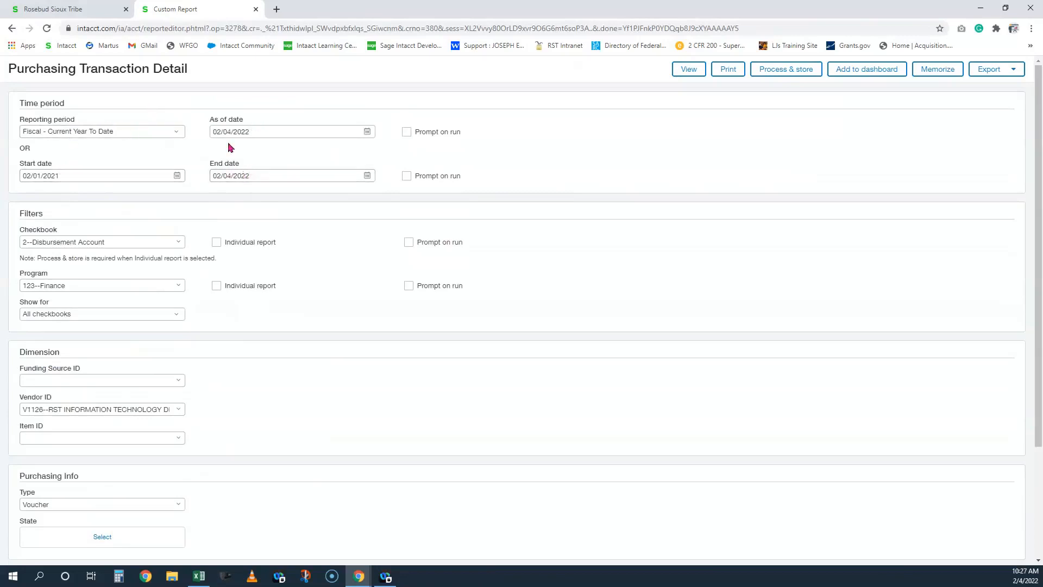
pyautogui.scroll(-2, 383, 301)
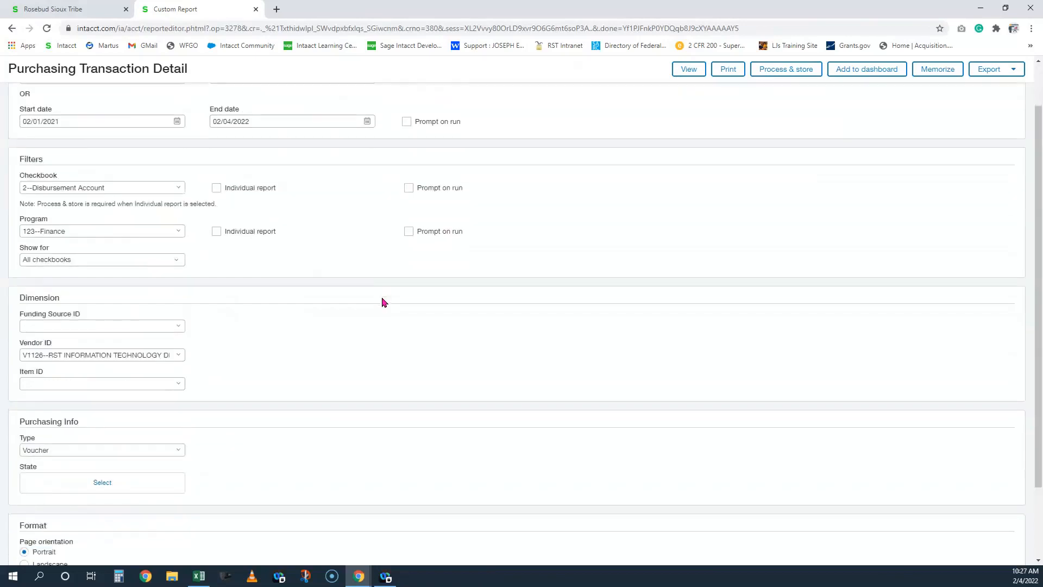
# Clear the Voucher type filter under Purchasing Info and view the report for all transaction types
pyautogui.scroll(-1, 345, 319)
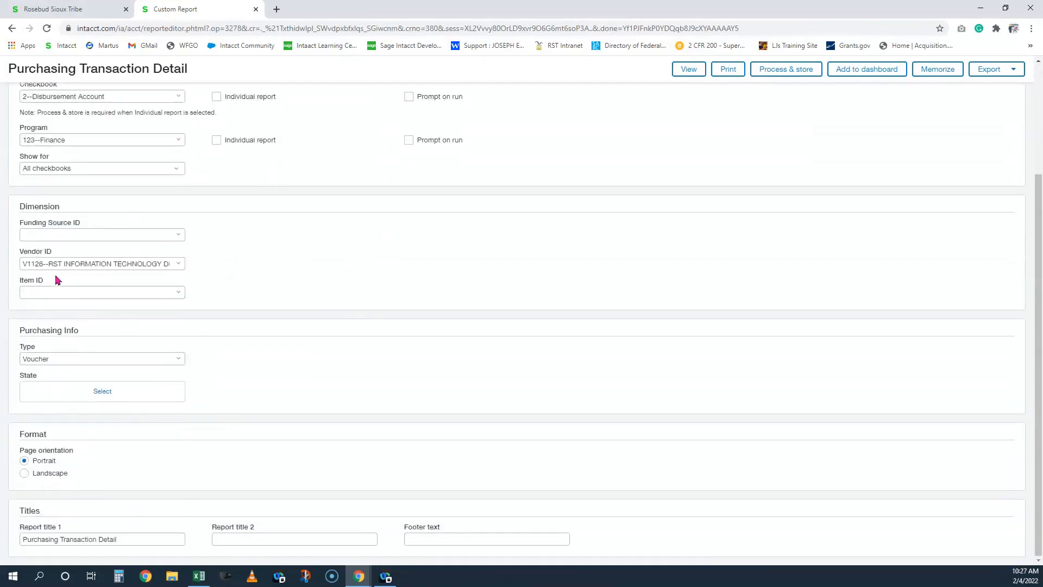
pyautogui.click(102, 356)
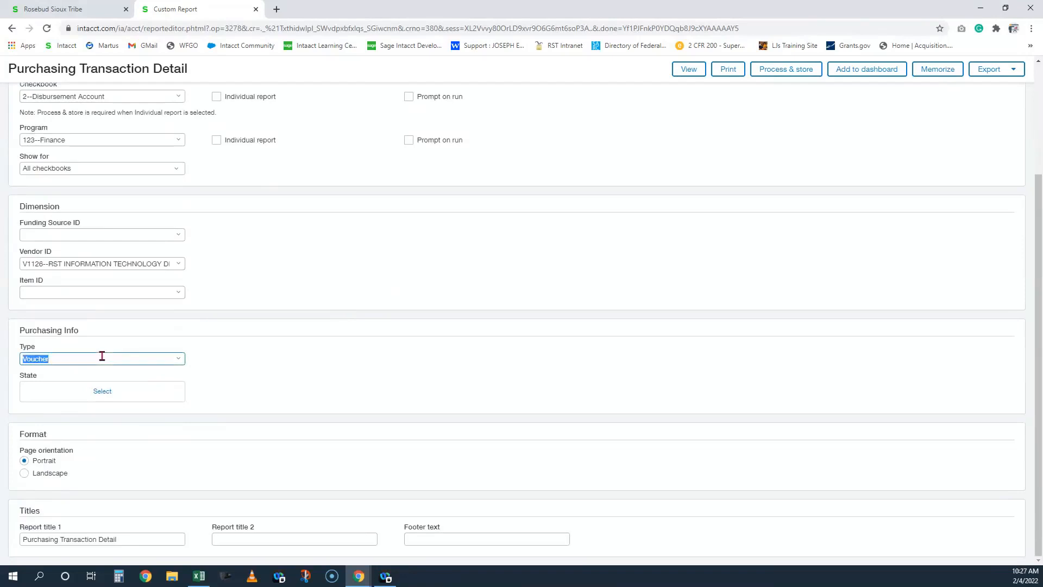
pyautogui.press('BackSpace')
pyautogui.click(431, 364)
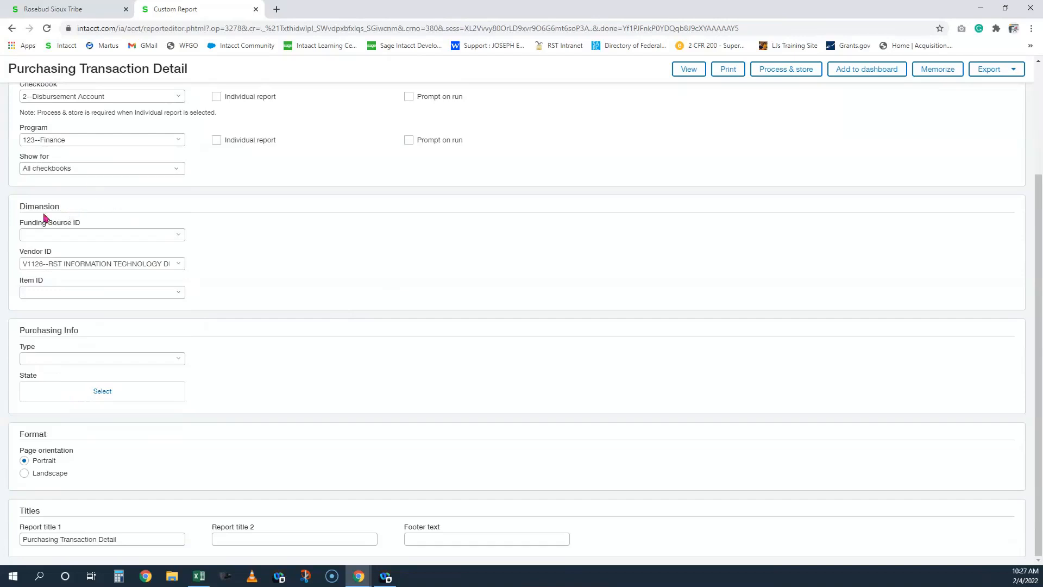
pyautogui.click(685, 70)
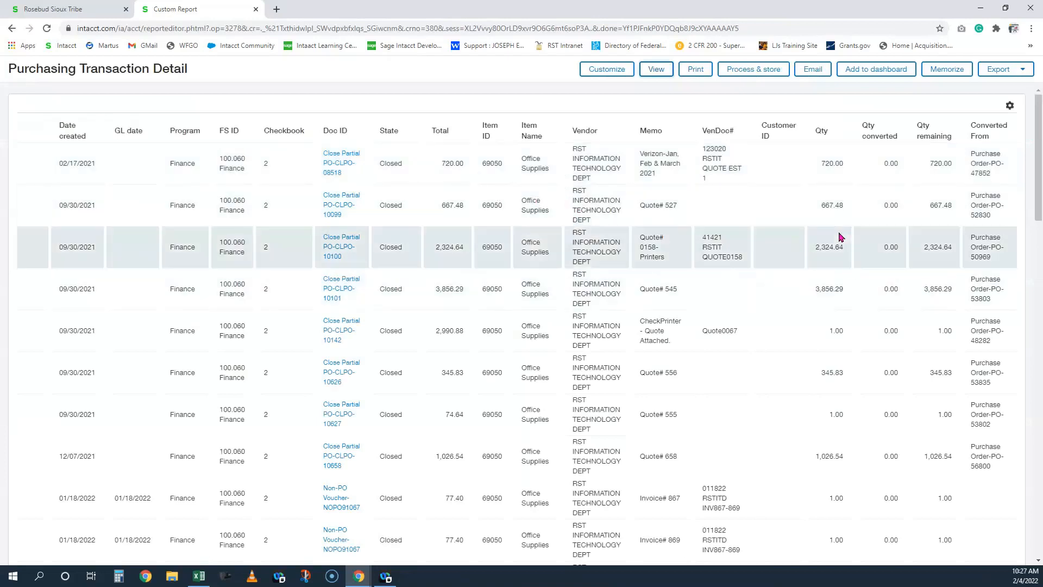
# Reopen the report's settings, set the start date to 02/01/2022, and view the report again
pyautogui.click(605, 69)
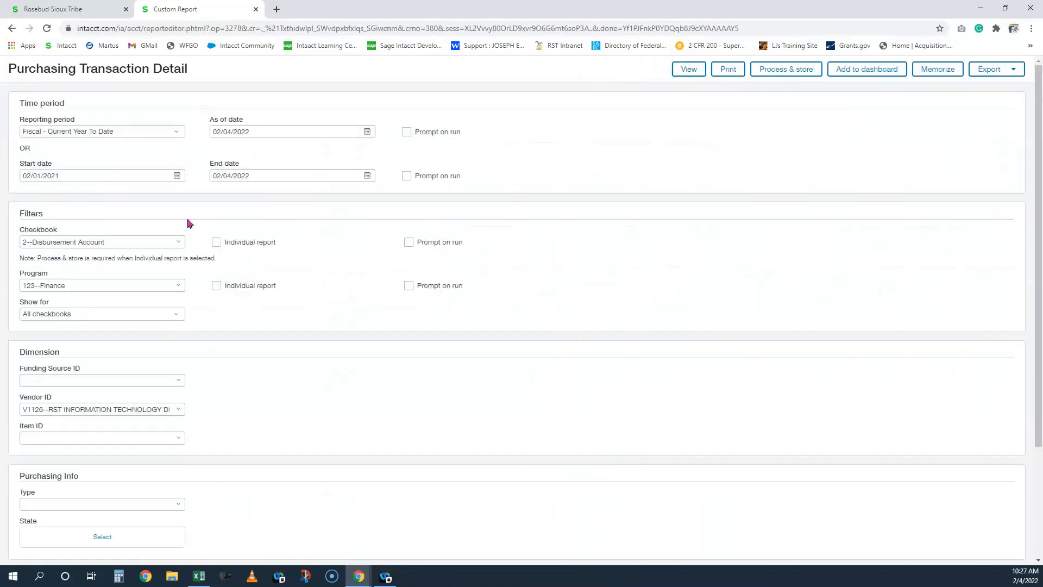
pyautogui.click(102, 175)
pyautogui.press('BackSpace')
pyautogui.write('2')
pyautogui.click(765, 148)
pyautogui.click(689, 69)
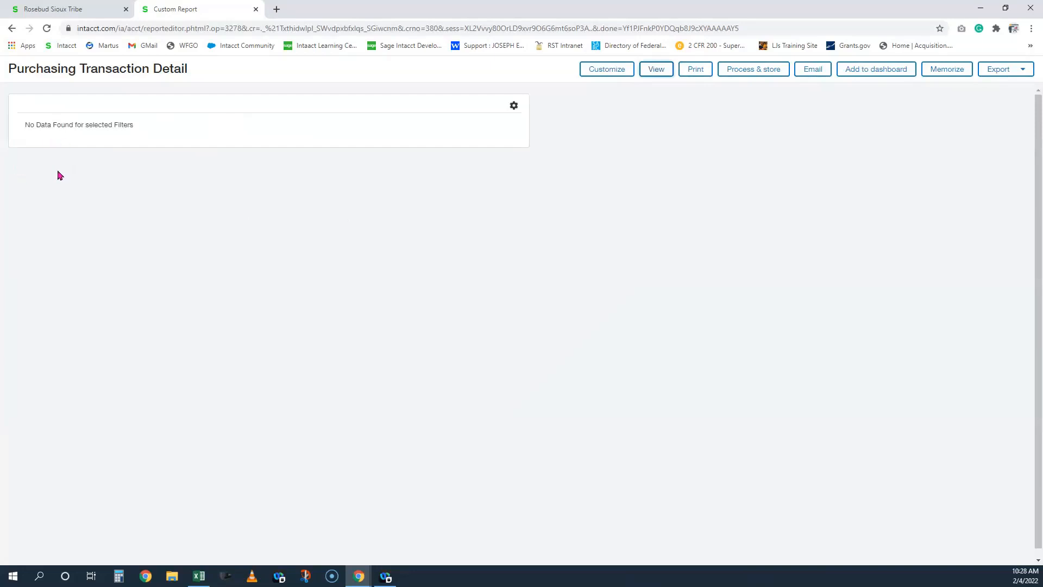
# Return to the report's settings, set the start date to 01/01/2022, and rerun the report on screen
pyautogui.click(620, 75)
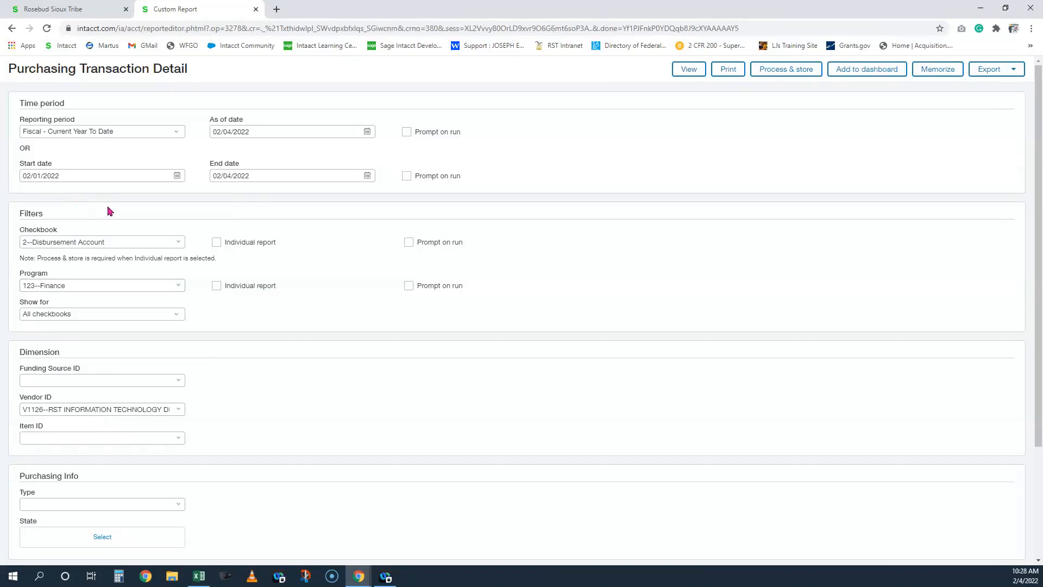
pyautogui.click(96, 176)
pyautogui.hotkey('ctrl', 'a')
pyautogui.write('01/01/2022')
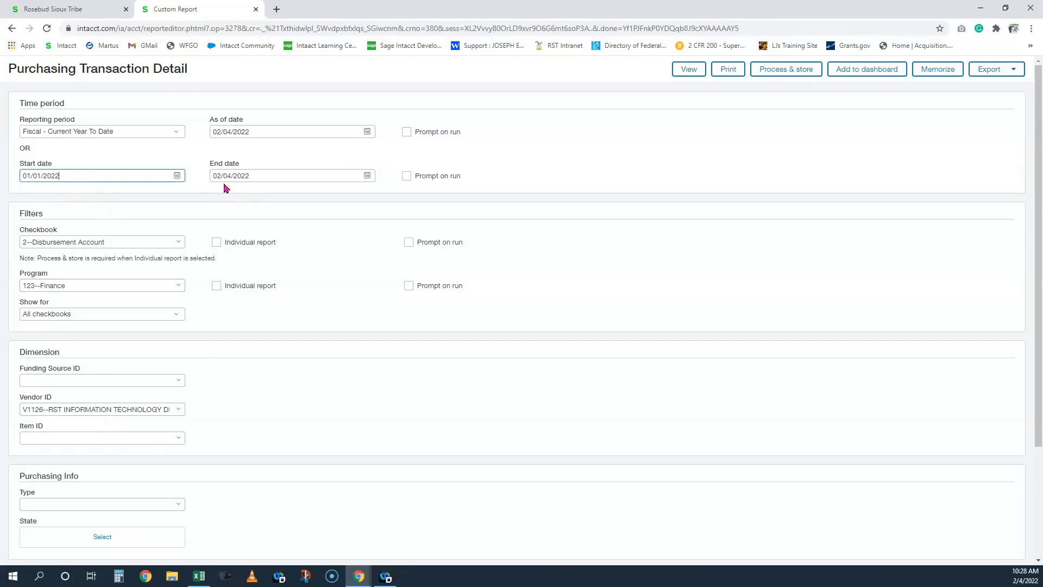
pyautogui.click(689, 70)
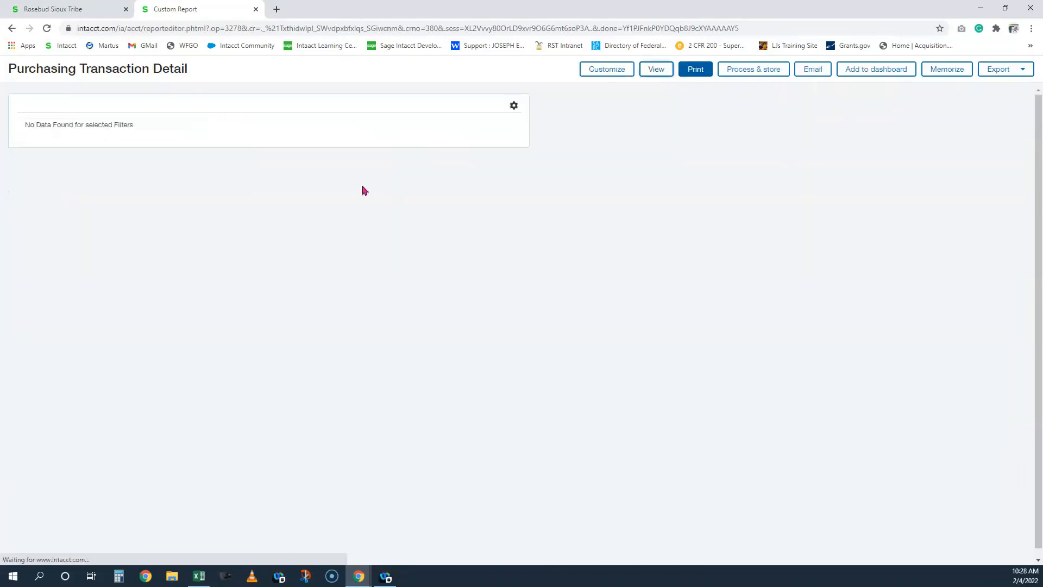